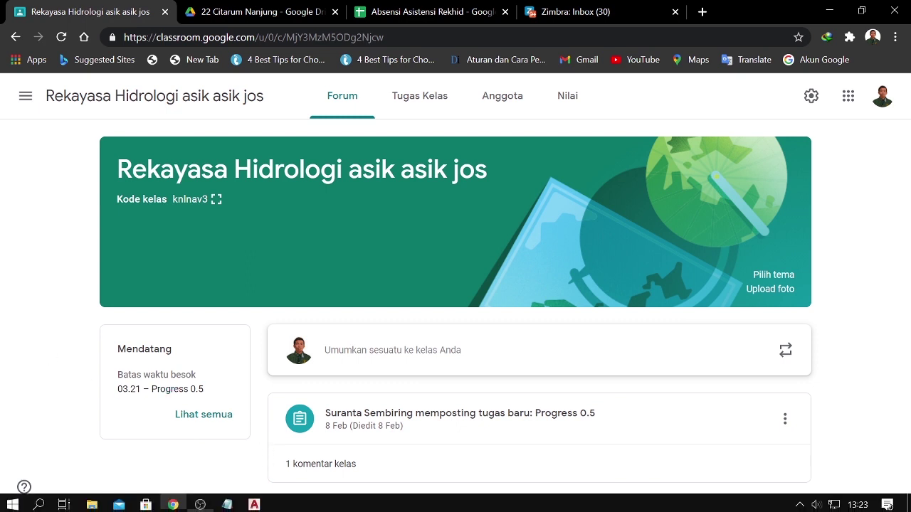
Open the CitarumNanjung1 drawing from the QGIS folder in AutoCAD 2020.
click(253, 505)
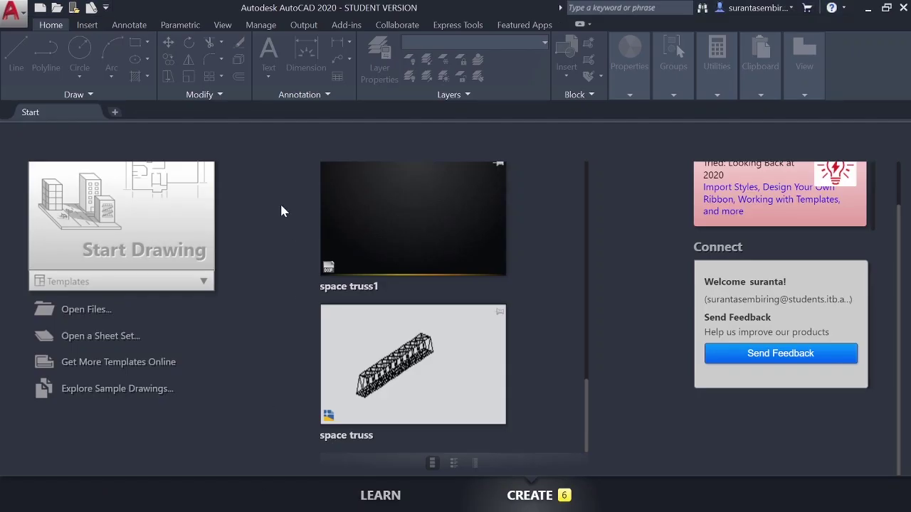
click(111, 300)
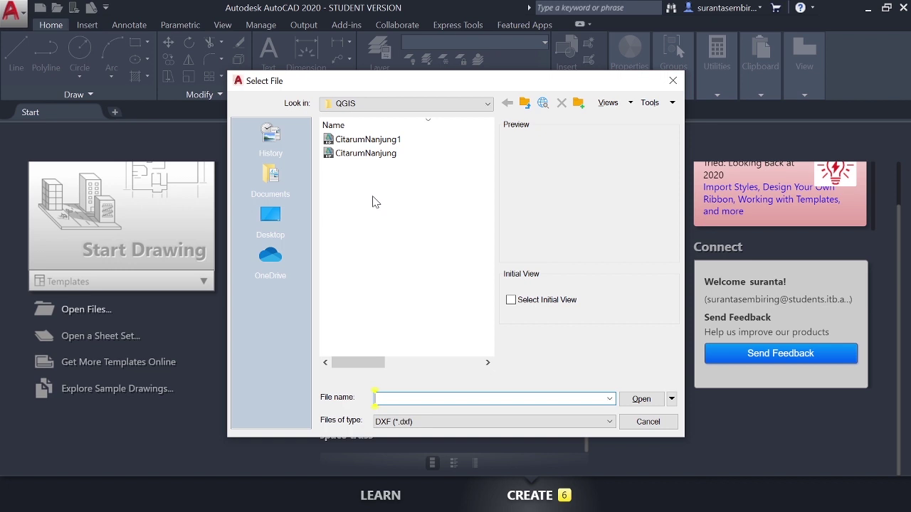
click(376, 140)
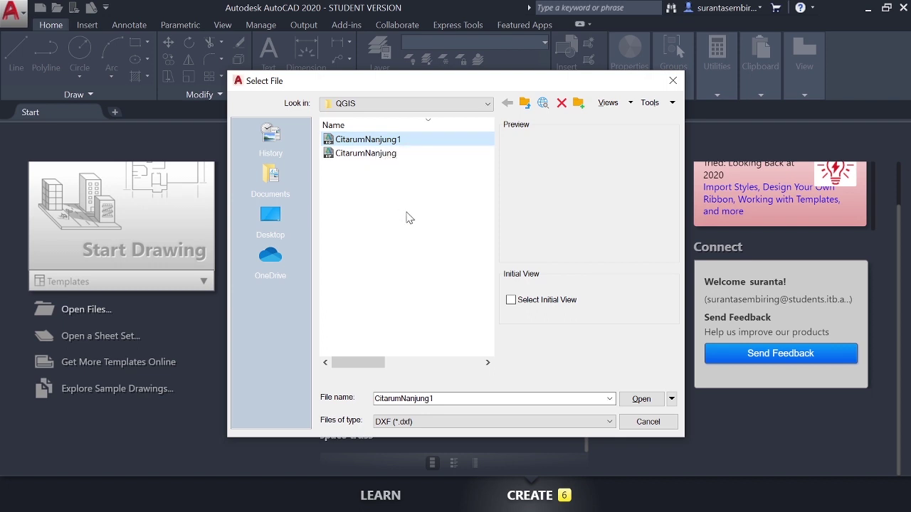
click(636, 400)
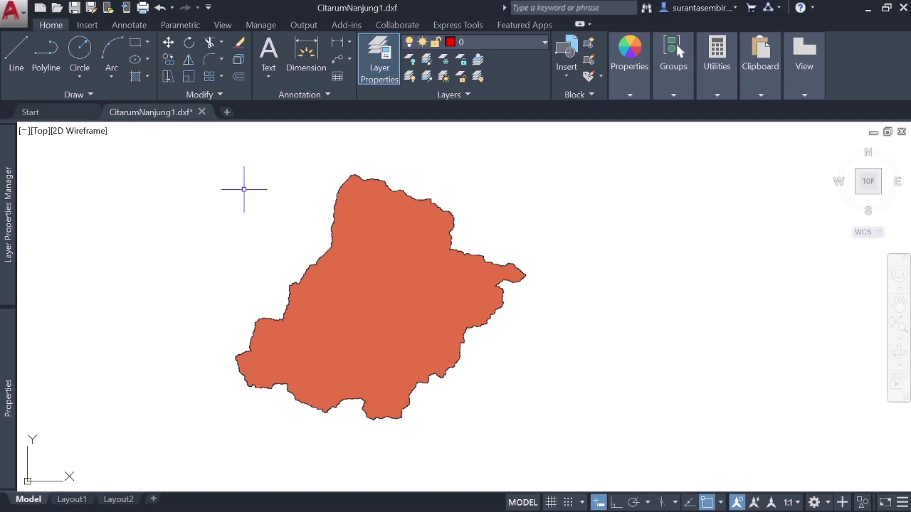
Zoom out, then use POINT three times to mark spots upper-left, below and upper-right of the catchment.
scroll(244, 190, down, 1)
scroll(231, 199, down, 1)
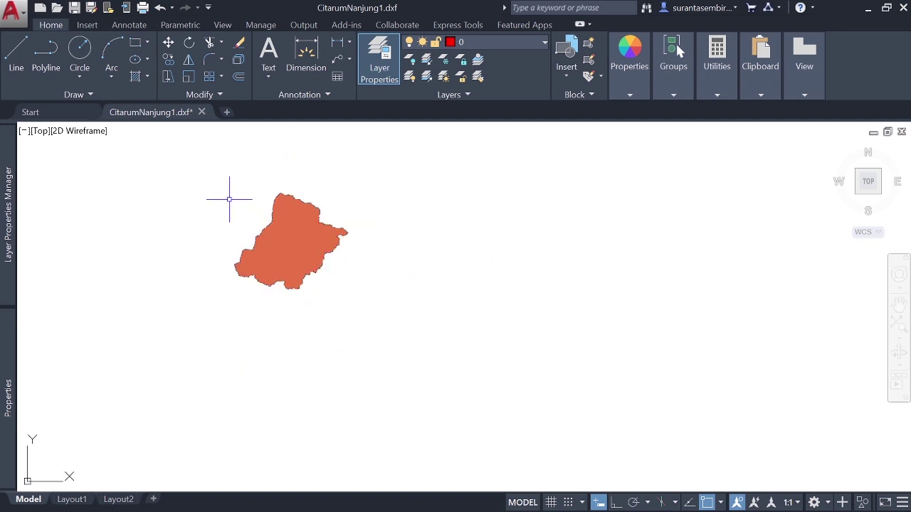
scroll(192, 165, up, 1)
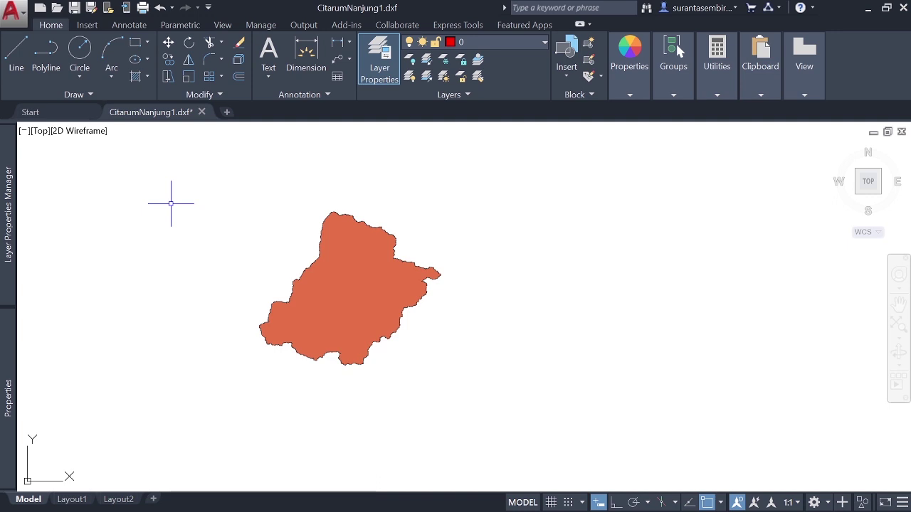
text(point)
key(Return)
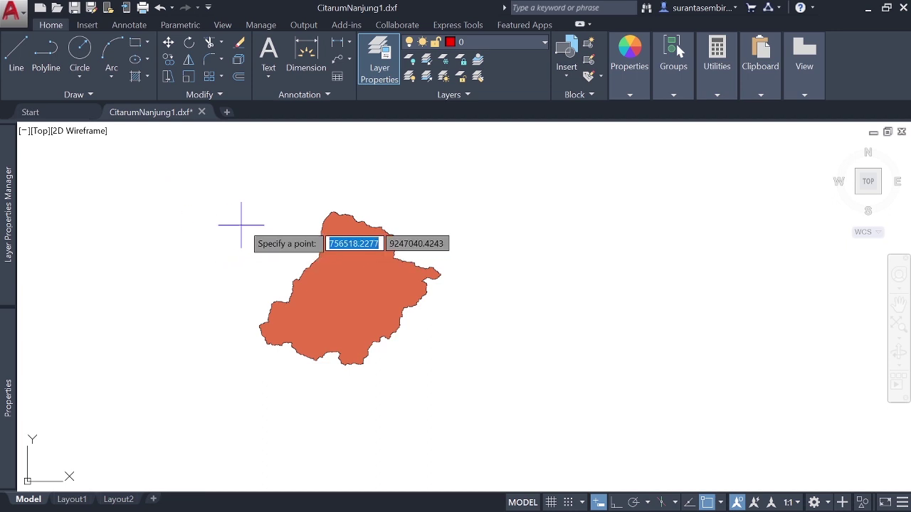
click(161, 167)
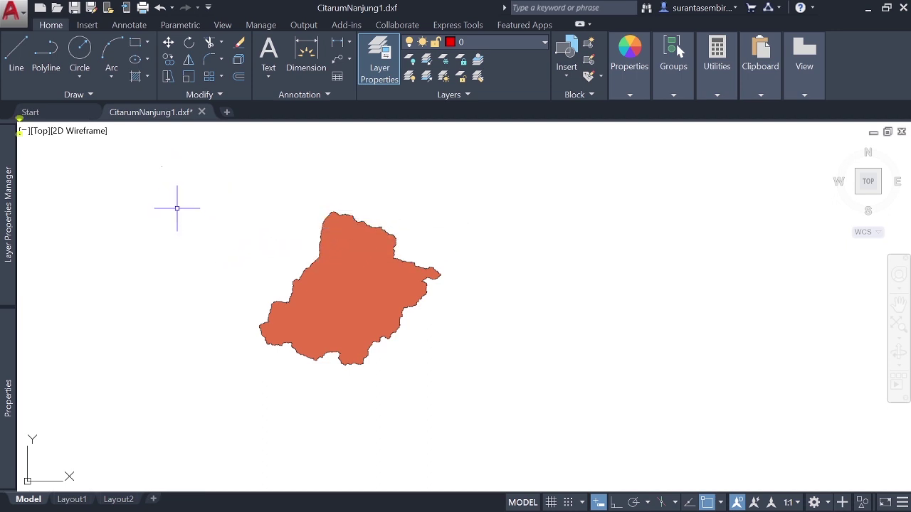
text(point)
key(Return)
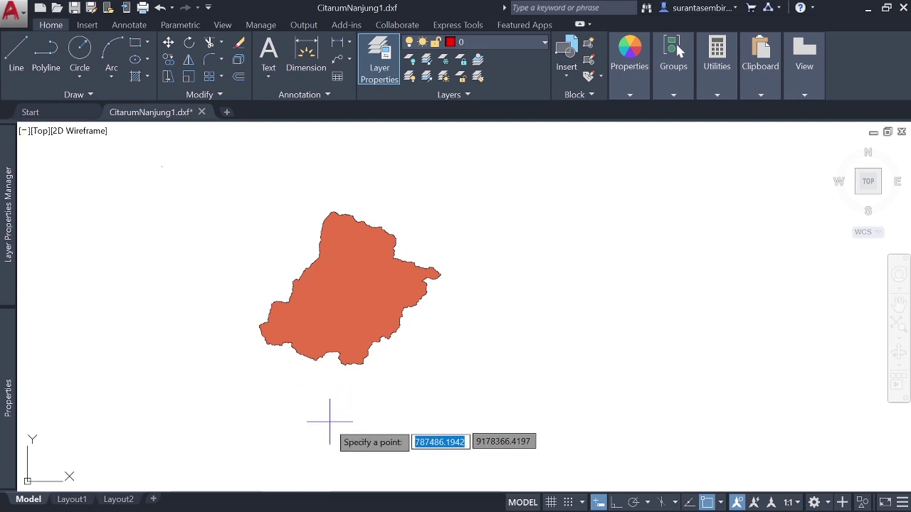
click(335, 432)
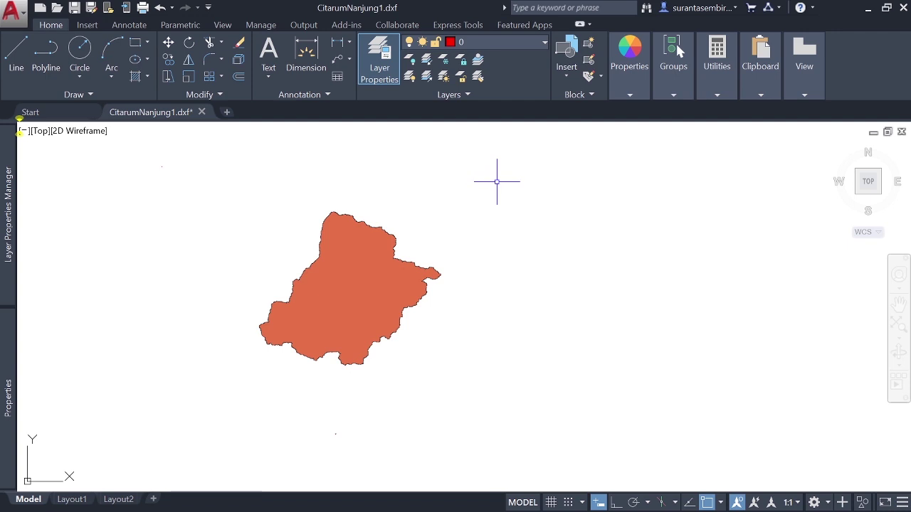
text(point)
key(Return)
click(535, 160)
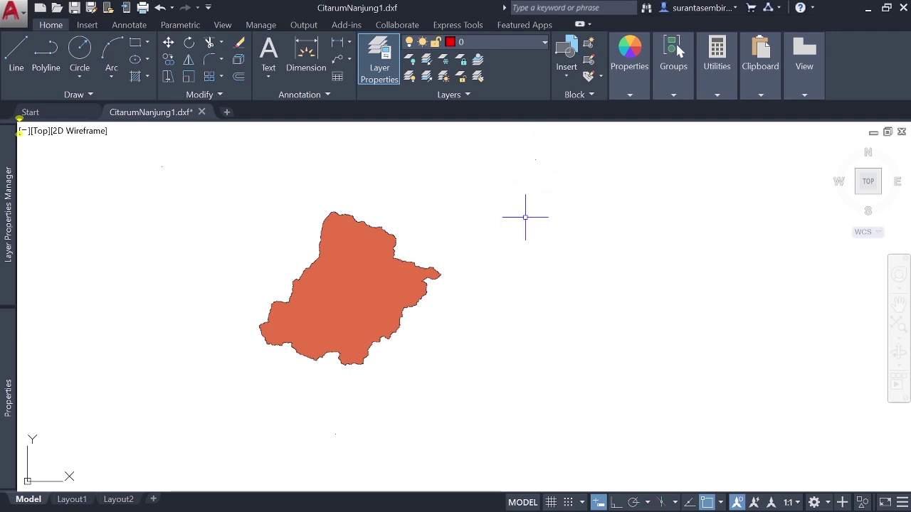
Choose the circle point style with a point size of 400.
text(TYPE)
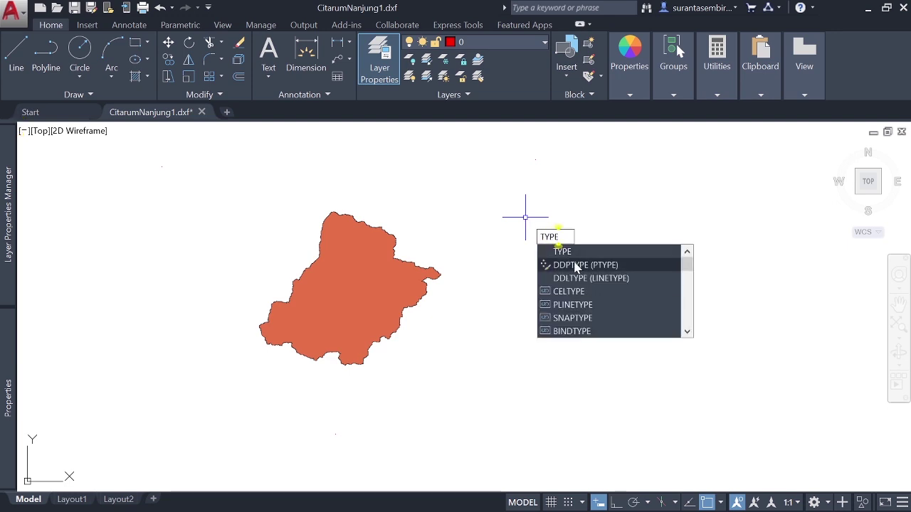
click(577, 266)
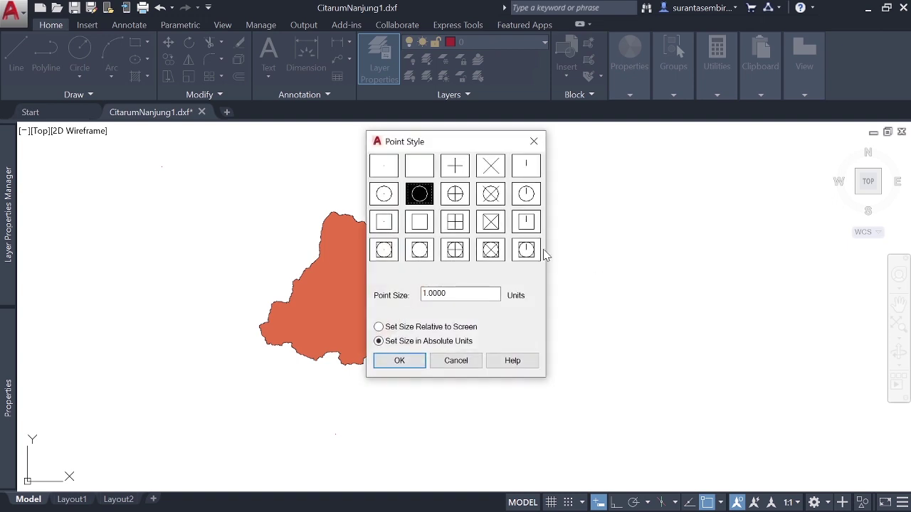
double_click(434, 294)
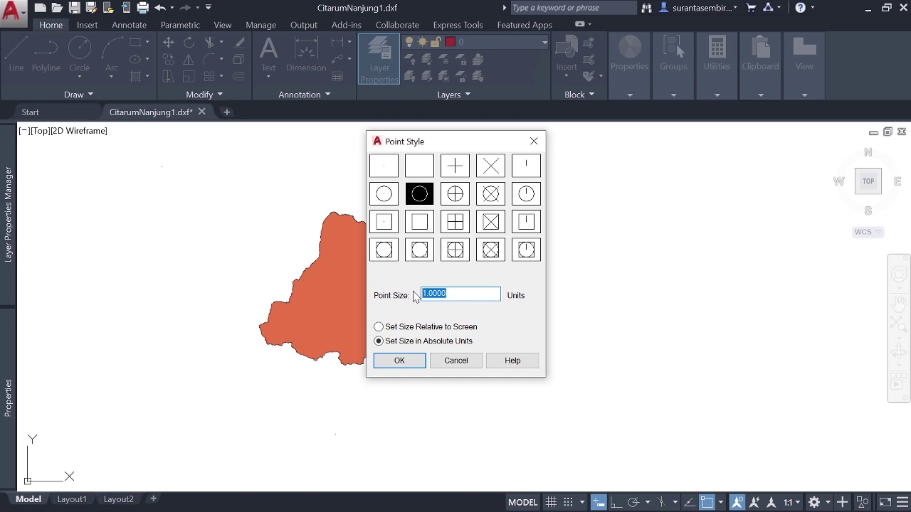
text(400)
click(399, 361)
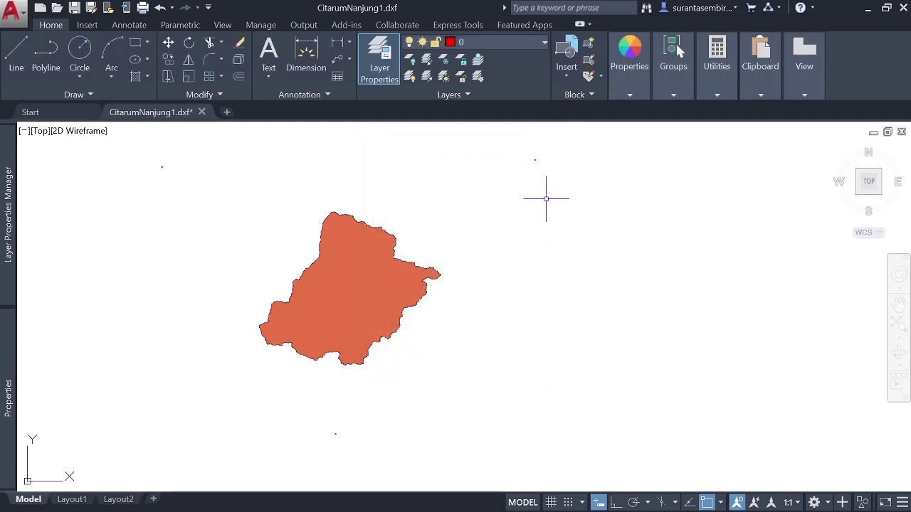
Increase the point size to 1500 units with PTYPE.
text(ptype)
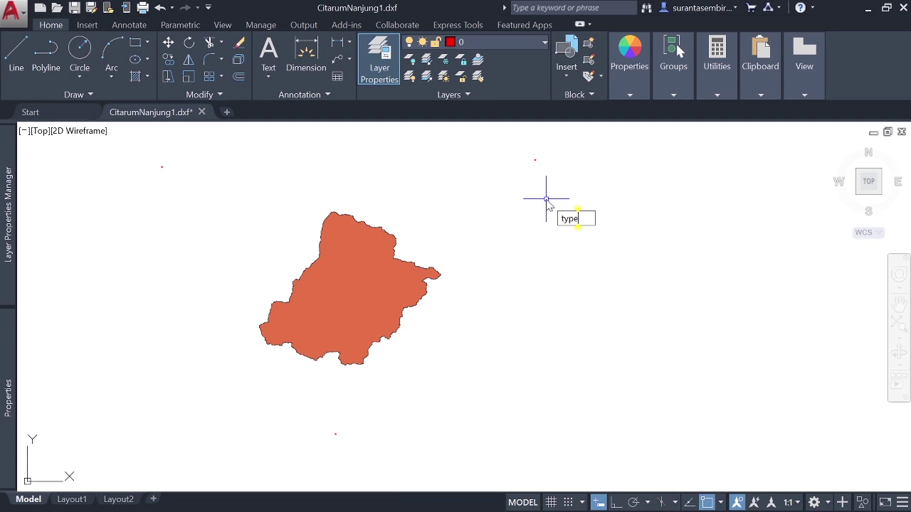
key(Return)
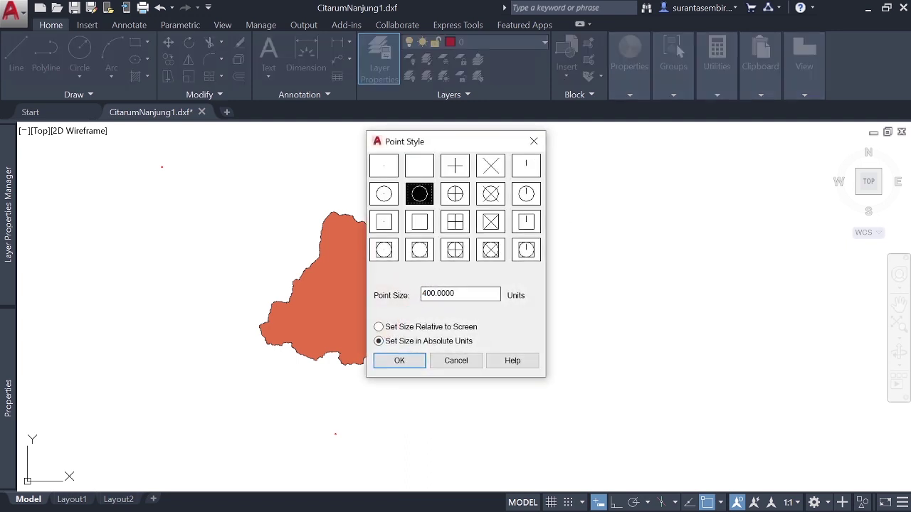
text(1500)
click(401, 362)
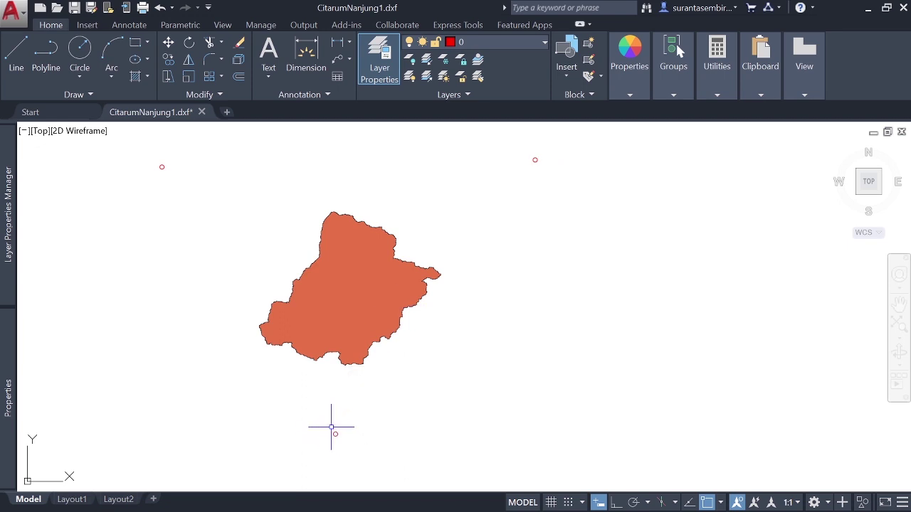
Draw a closed triangle of lines joining the upper-left, upper-right and lower points.
click(17, 57)
click(162, 167)
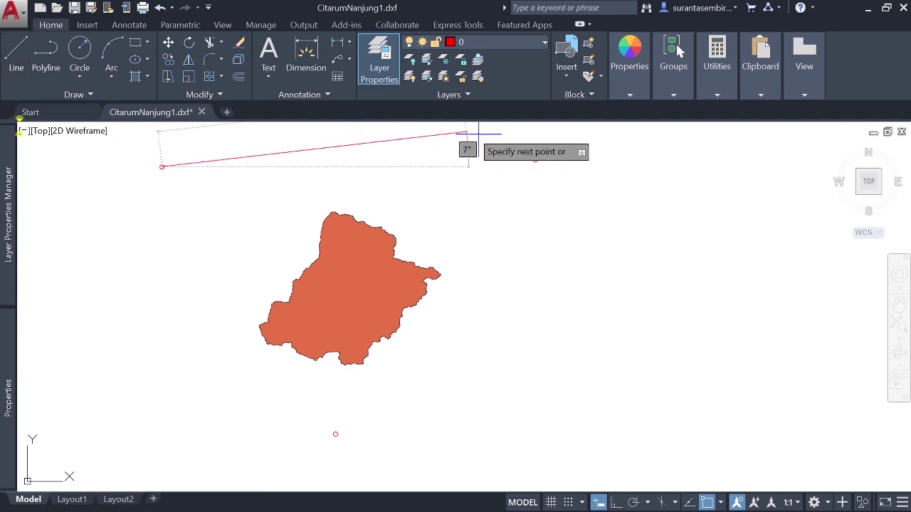
click(534, 161)
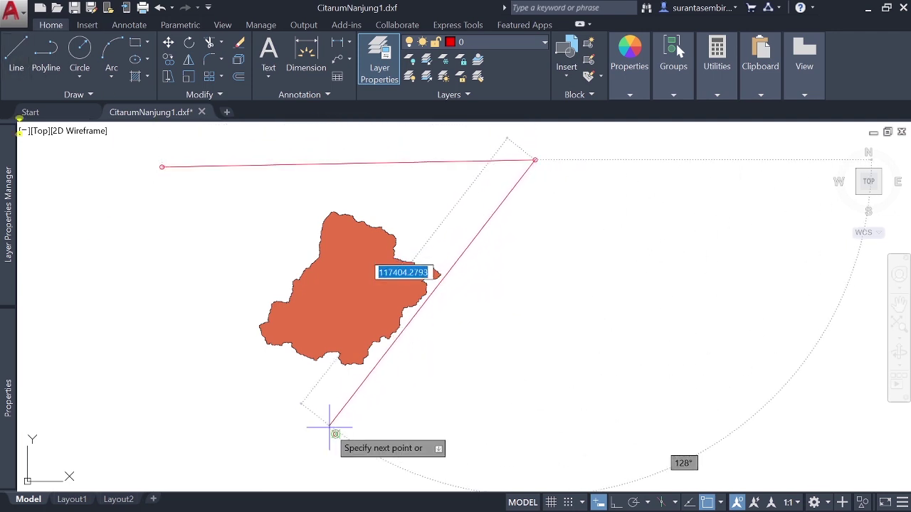
click(335, 433)
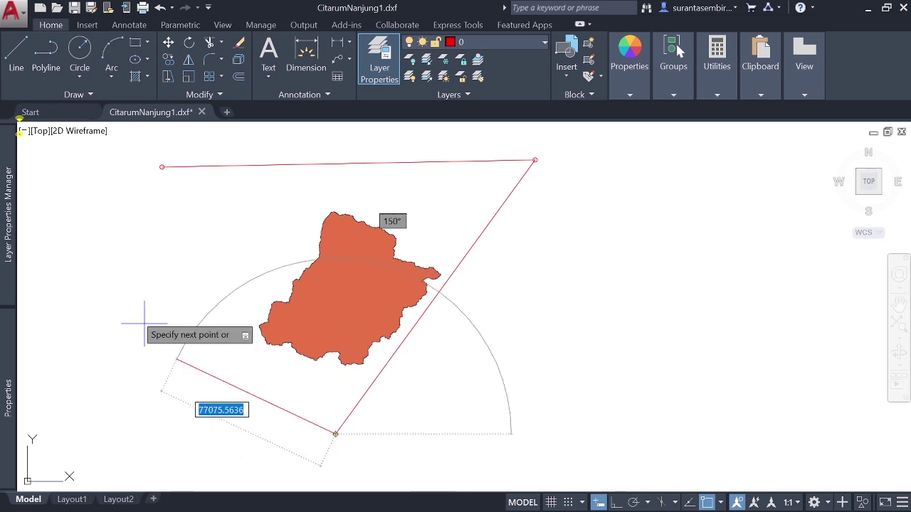
click(161, 166)
key(Return)
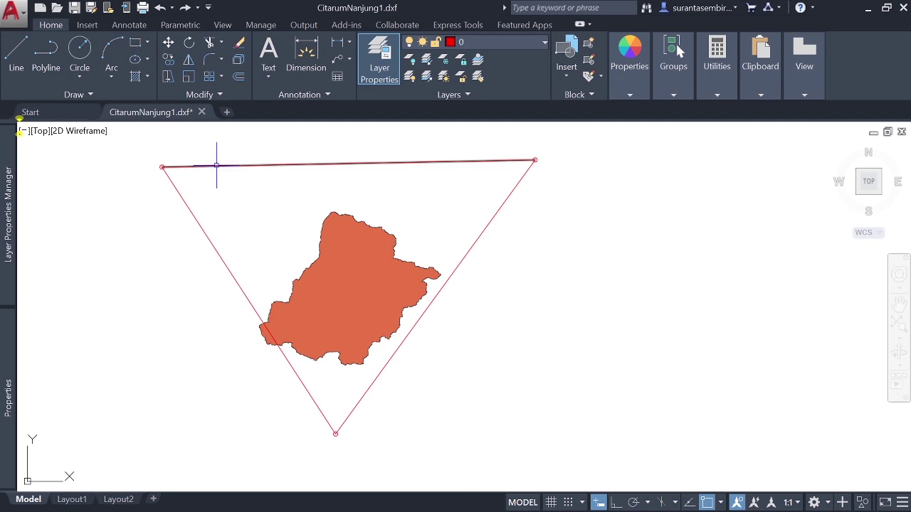
Select the triangle's three edges and start stretching its top-left corner.
click(216, 165)
click(184, 200)
click(477, 239)
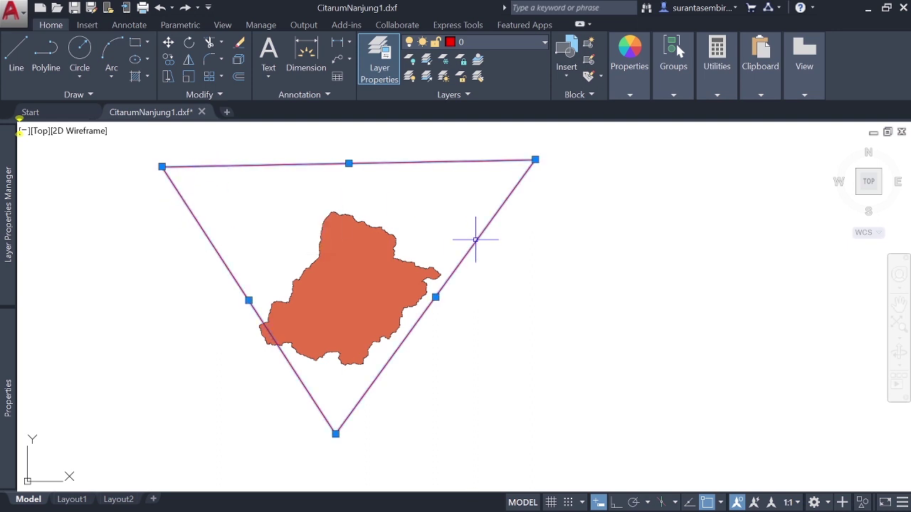
click(161, 166)
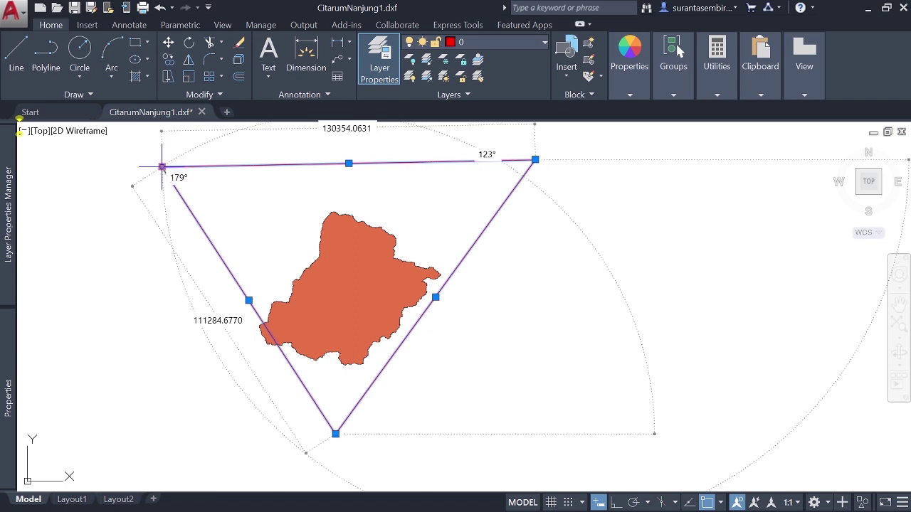
click(162, 167)
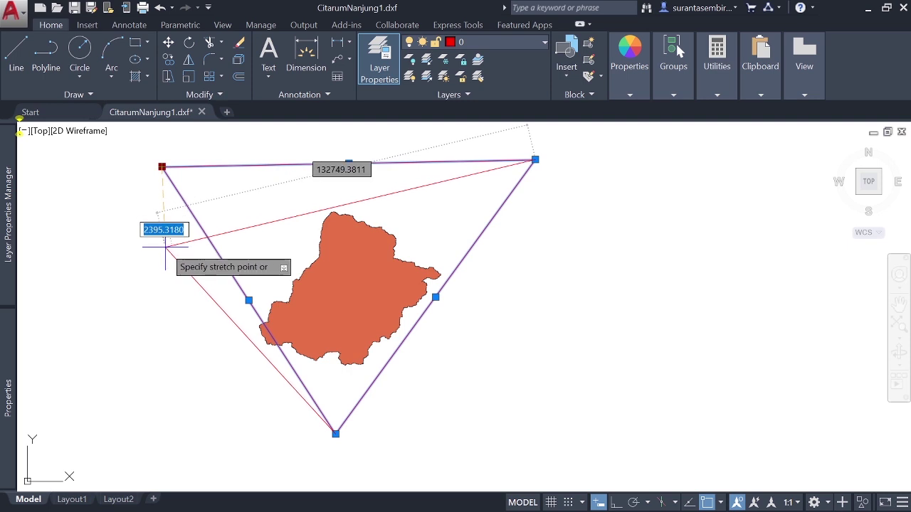
Drop the top-left corner lower, then MOVE the upper-left point onto that new corner.
click(165, 249)
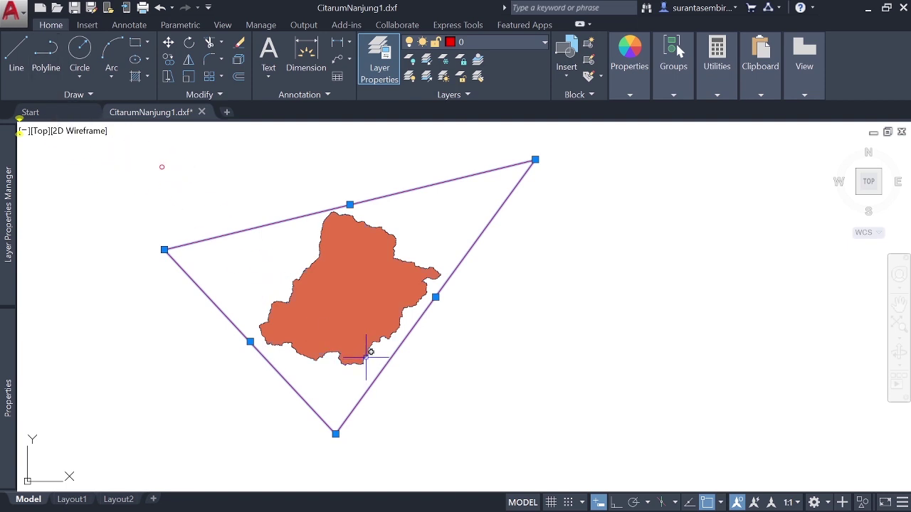
key(Escape)
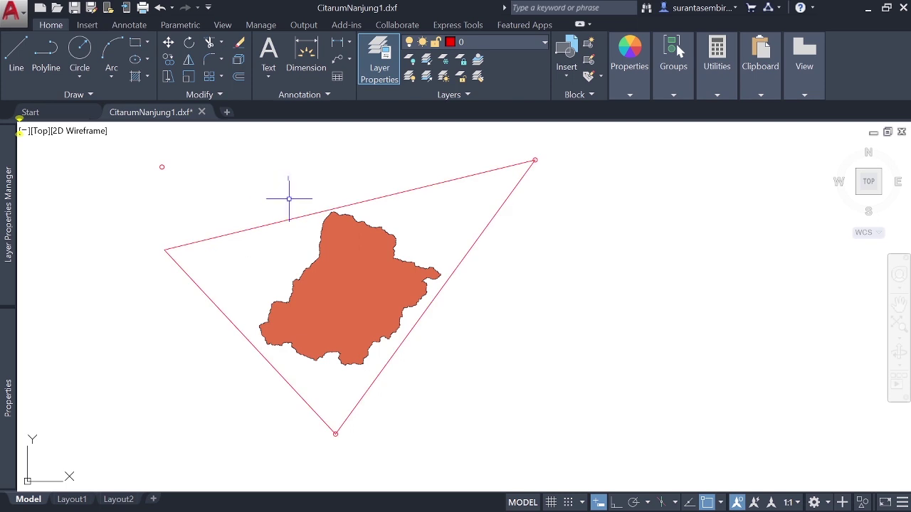
click(12, 70)
click(173, 44)
key(Return)
click(161, 167)
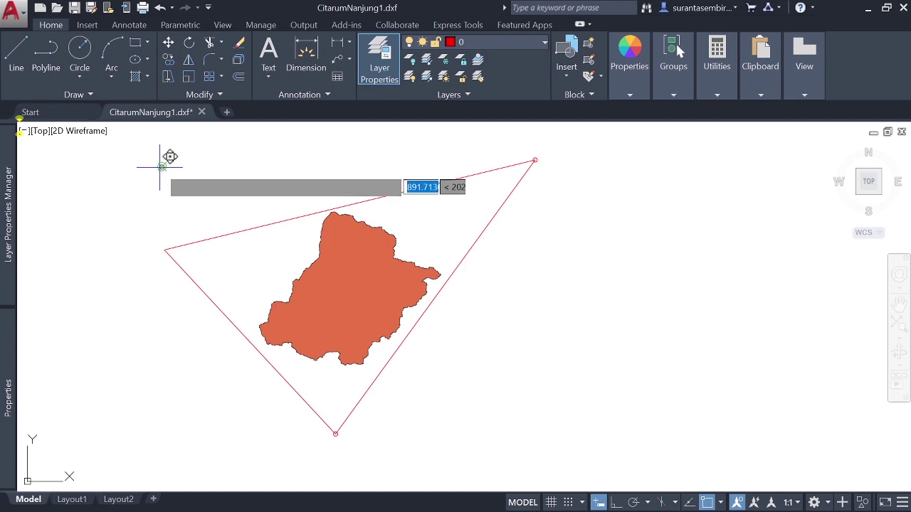
click(165, 250)
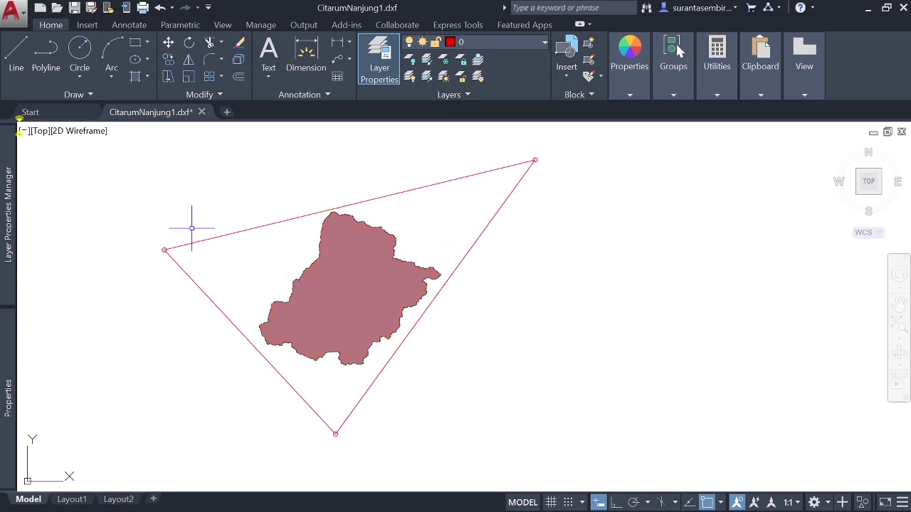
Start a line and confirm Midpoint is ticked in the object snap list.
click(16, 53)
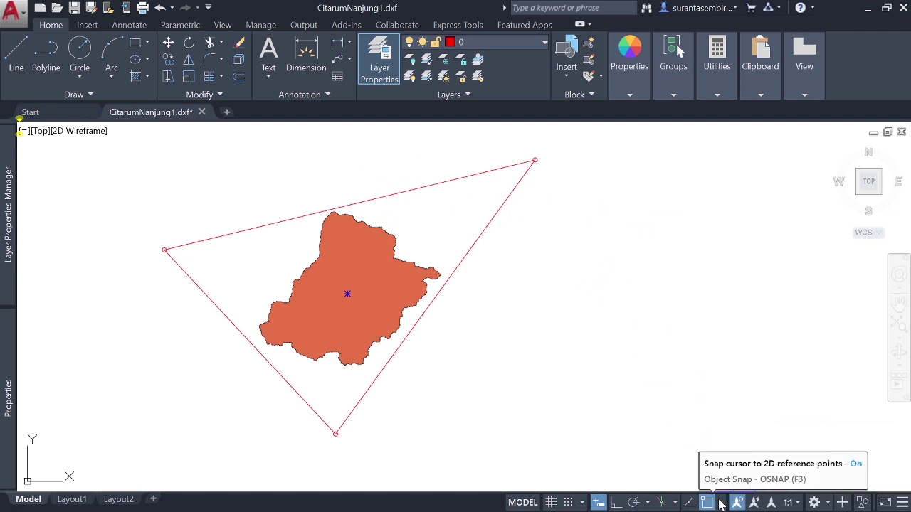
click(721, 502)
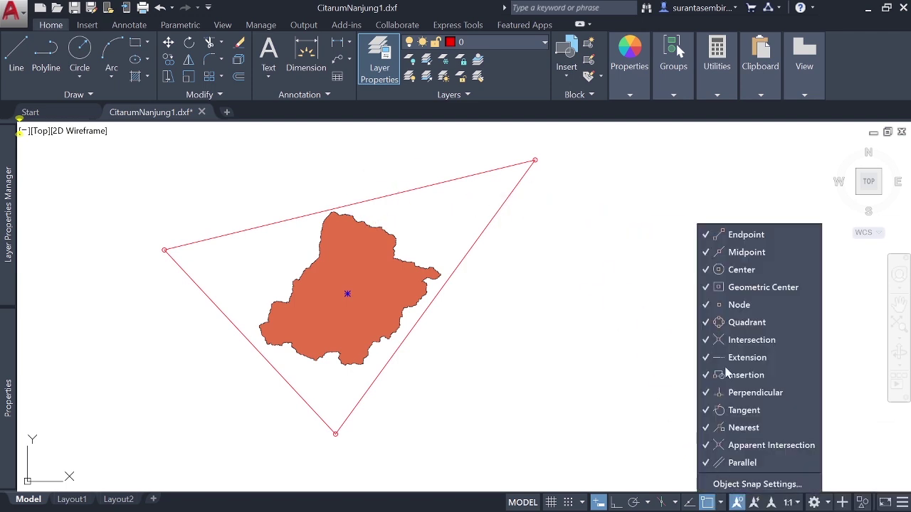
click(539, 261)
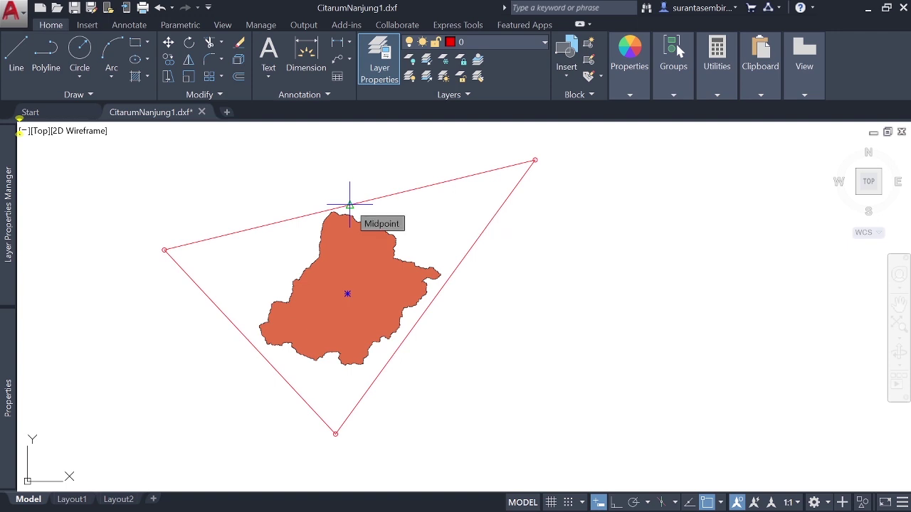
Draw bisectors from the top edge's midpoint downward and from the lower-left edge's midpoint upward.
click(349, 205)
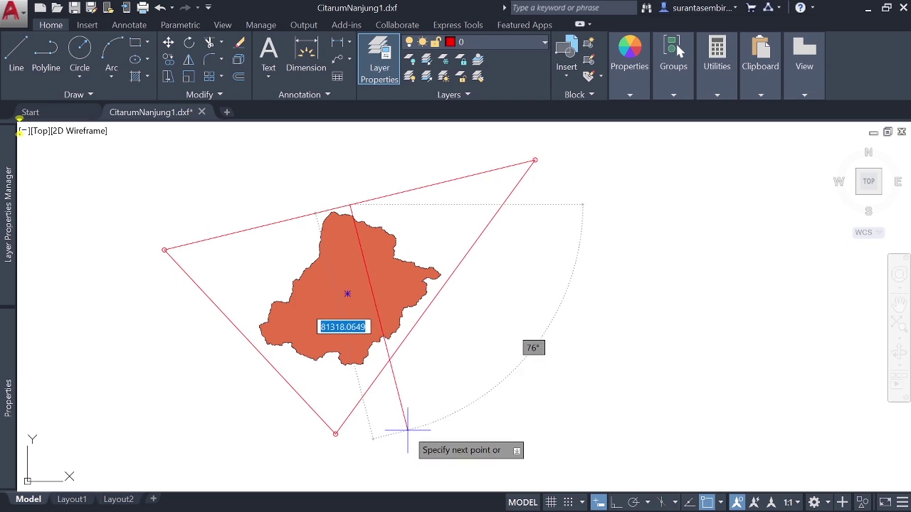
click(407, 430)
key(Escape)
click(23, 76)
click(249, 343)
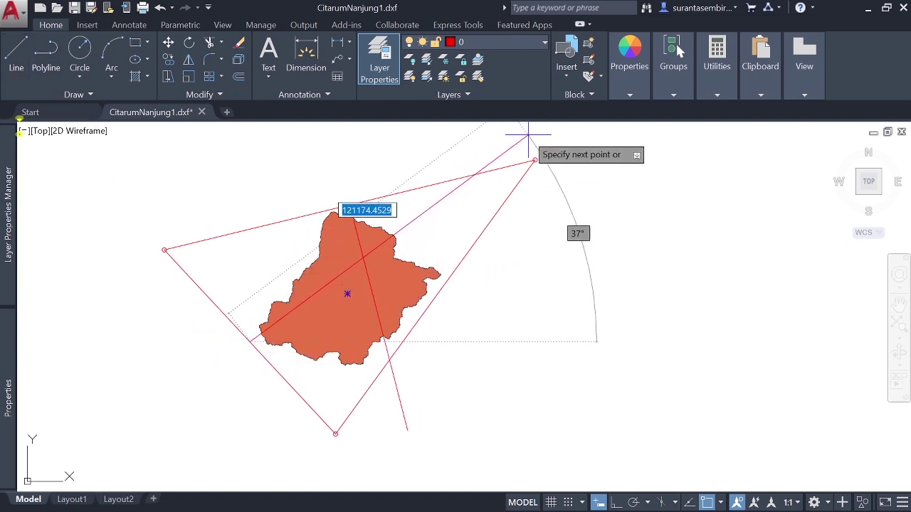
scroll(487, 156, down, 3)
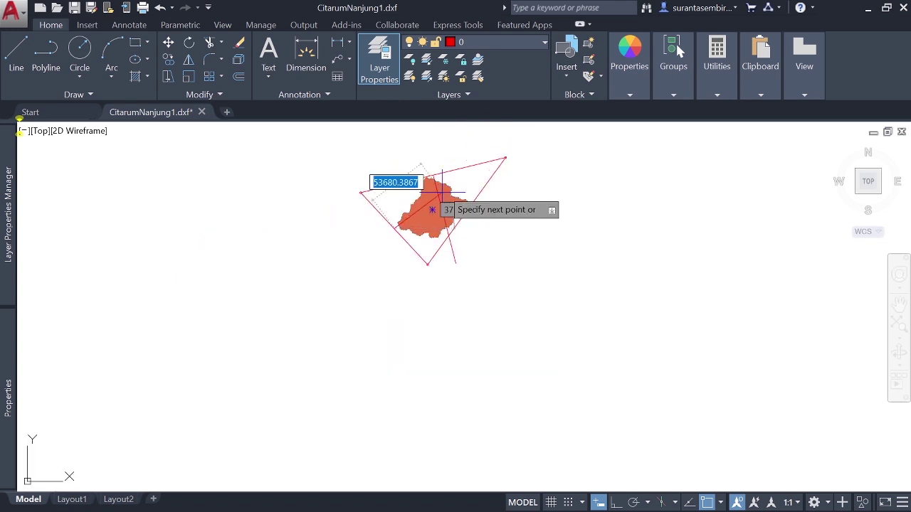
scroll(420, 235, down, 2)
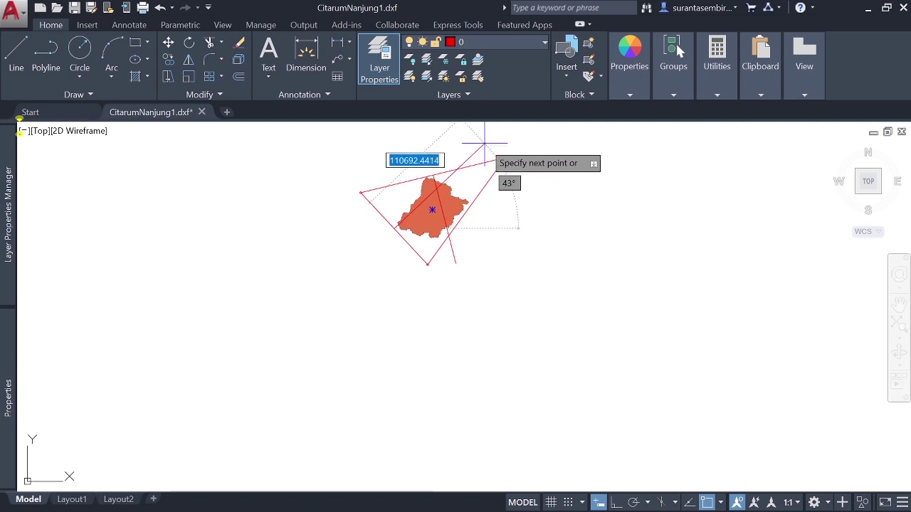
scroll(486, 149, up, 4)
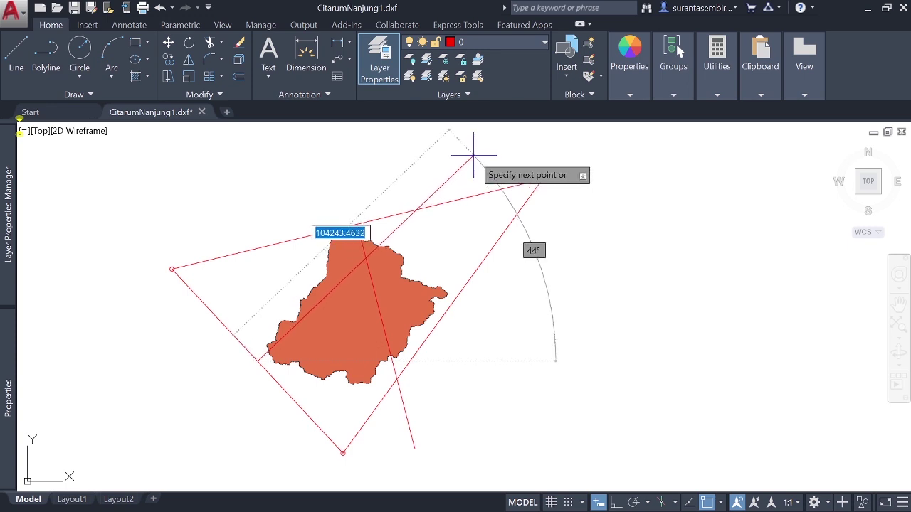
click(473, 155)
key(Escape)
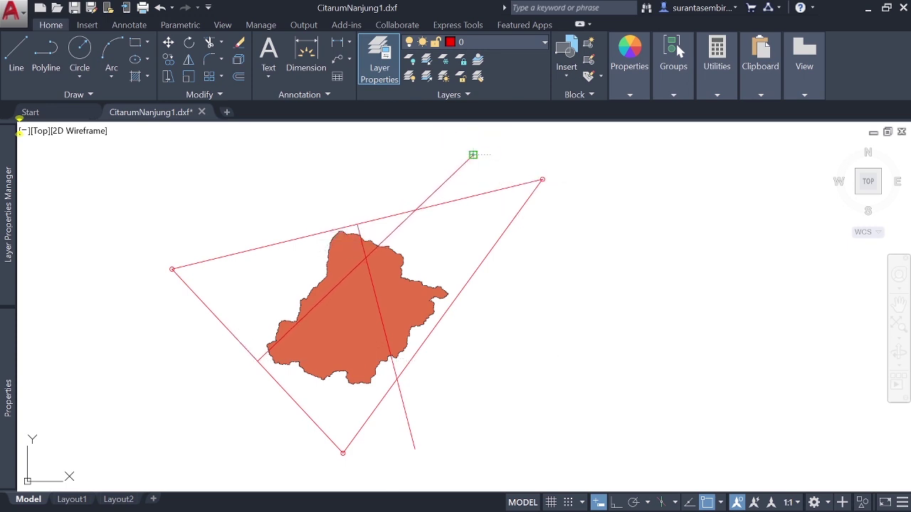
Draw the third bisector from the right edge's midpoint to the bisectors' intersection.
click(22, 68)
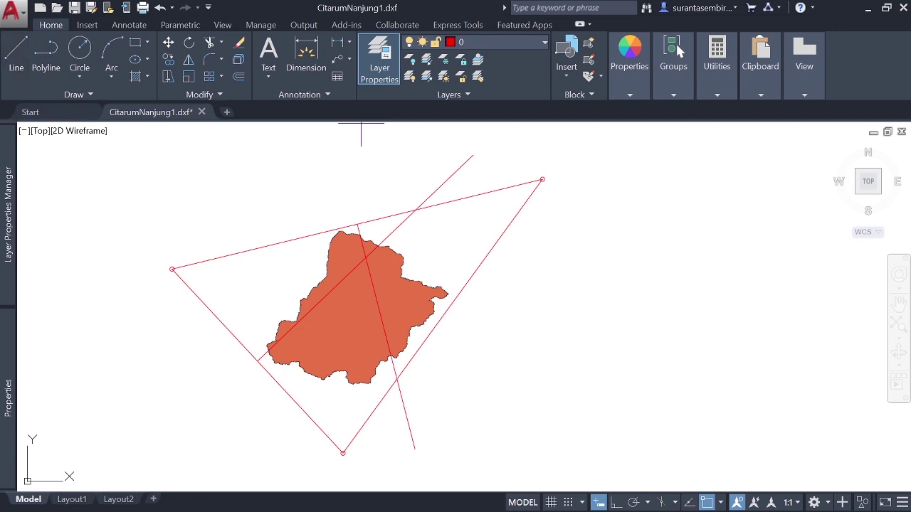
click(442, 315)
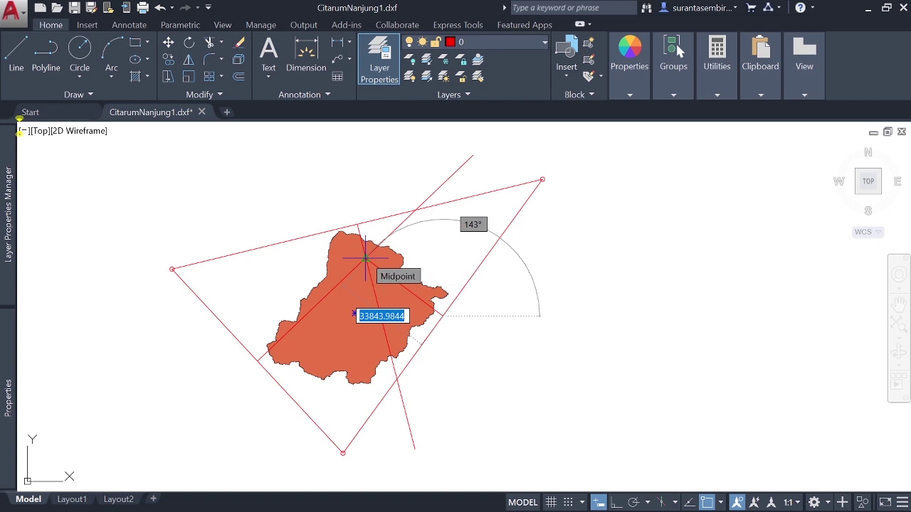
click(365, 258)
key(Escape)
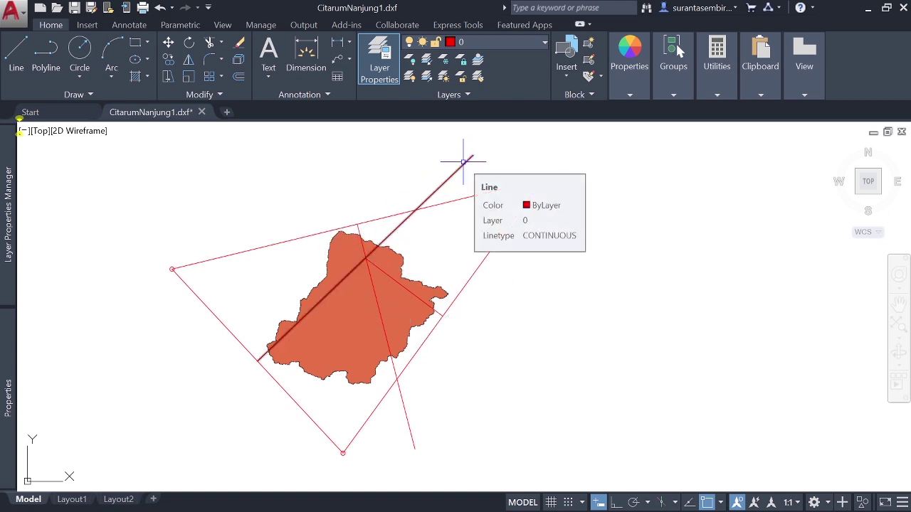
Pull the diagonal and top-edge bisectors' far ends back to the shared intersection point.
click(463, 162)
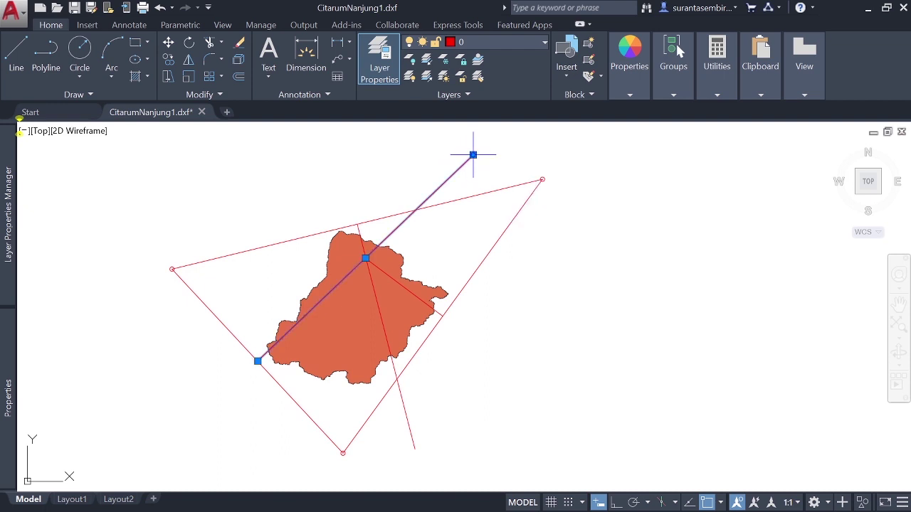
click(473, 155)
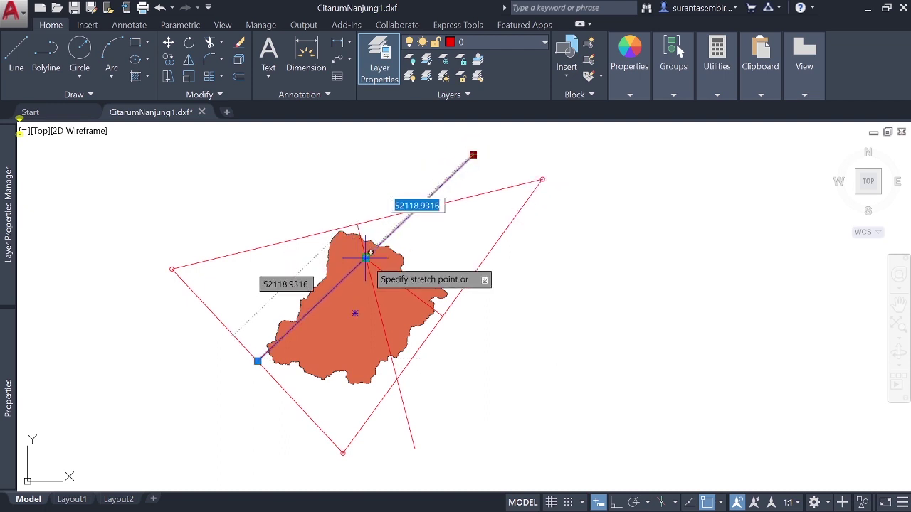
click(365, 257)
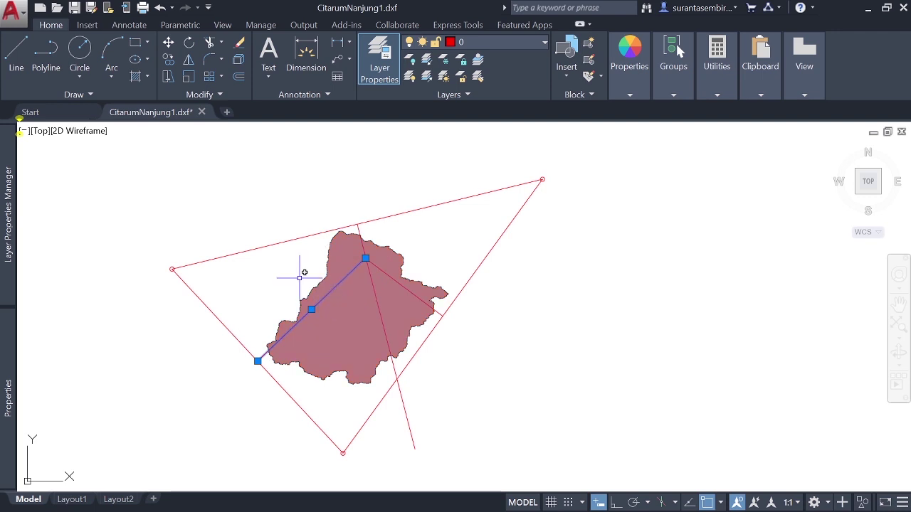
key(Escape)
click(408, 413)
click(415, 449)
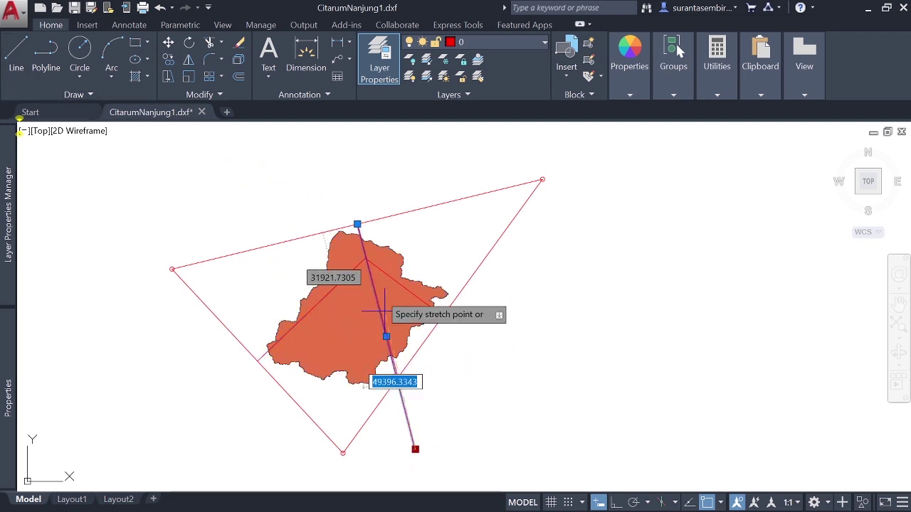
click(365, 257)
key(Escape)
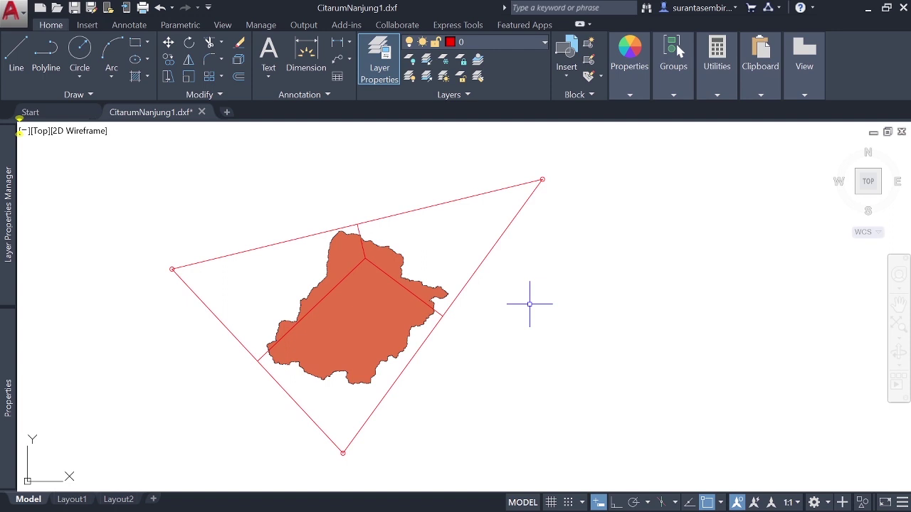
Run BOUNDARY (BOU) with Polyline as the object type and begin picking inside points.
text(bou)
key(Return)
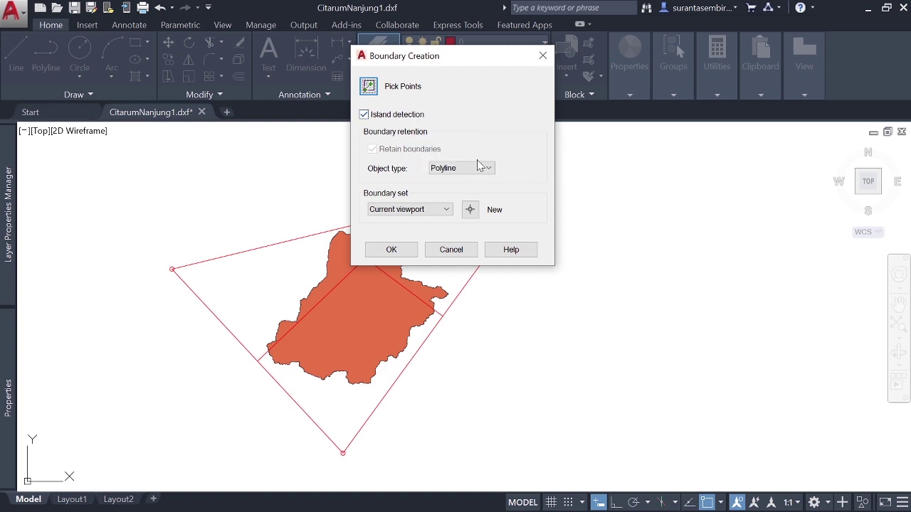
click(482, 168)
click(488, 171)
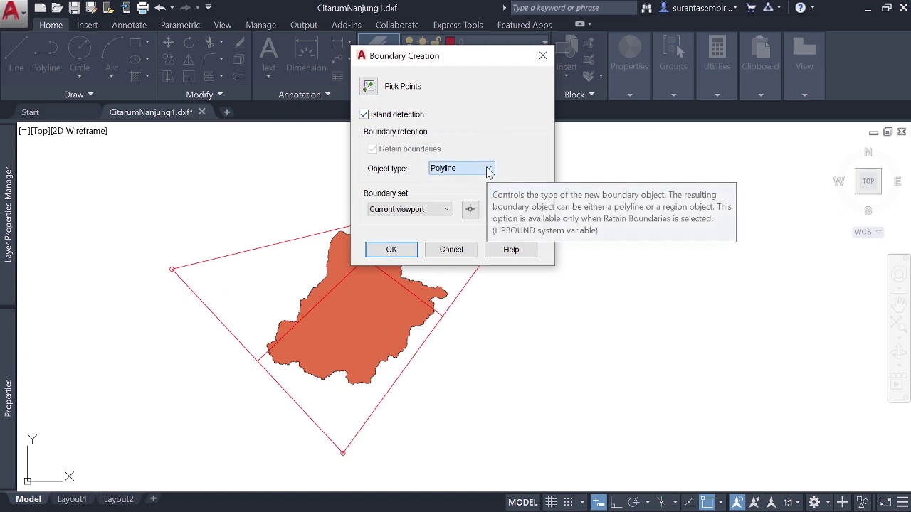
click(392, 250)
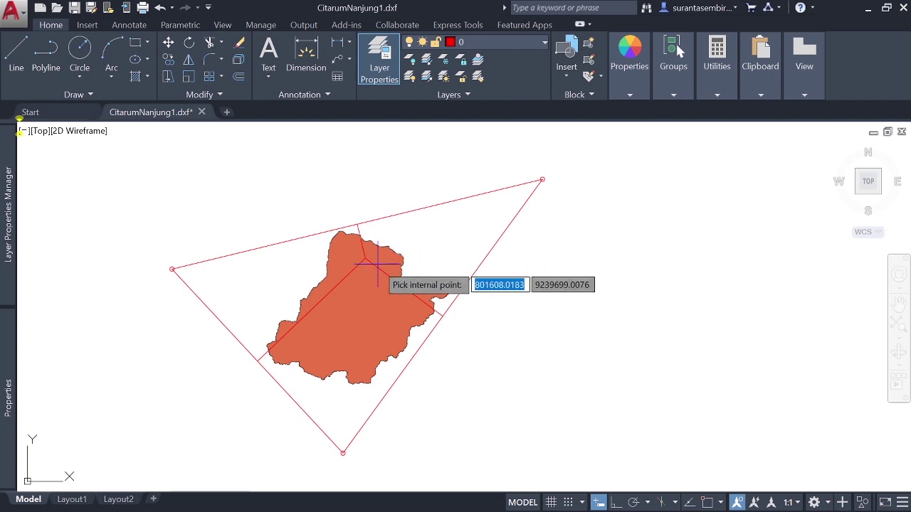
Pick inside the catchment zones to trace their closed boundaries, then finish.
scroll(376, 265, up, 3)
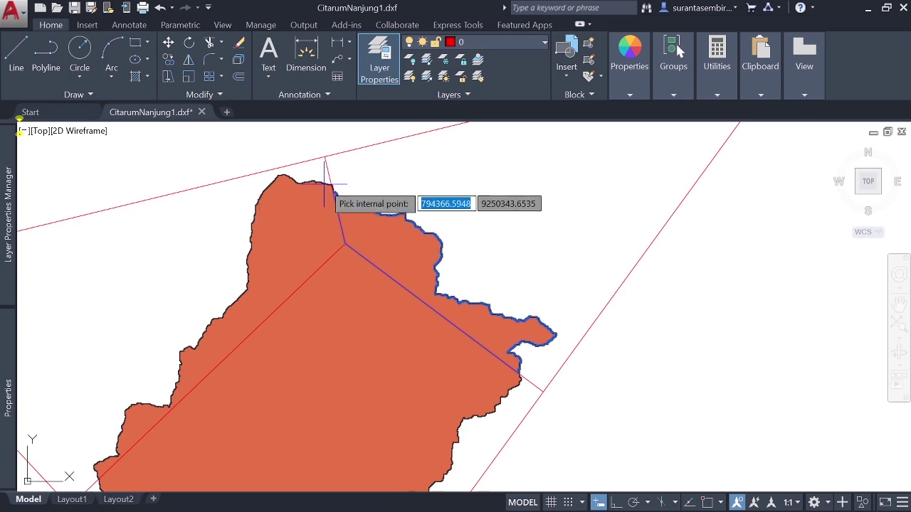
scroll(451, 204, down, 2)
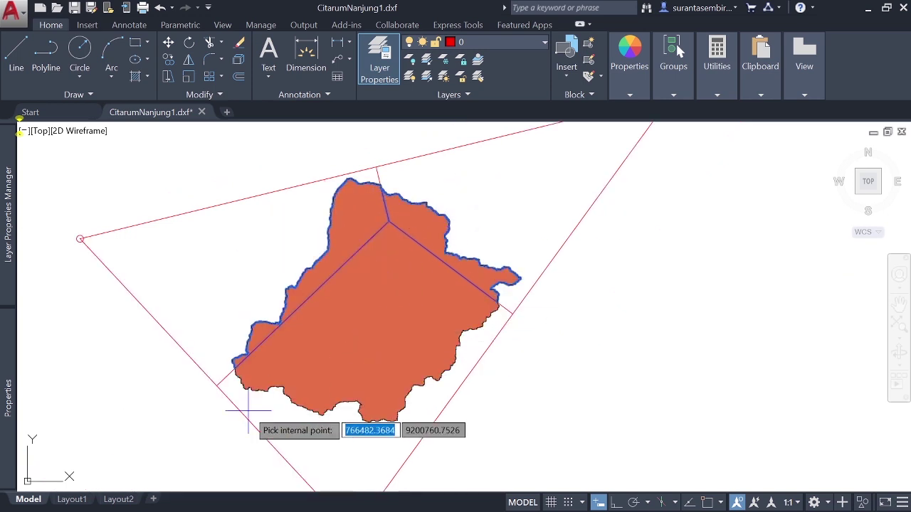
scroll(277, 391, up, 5)
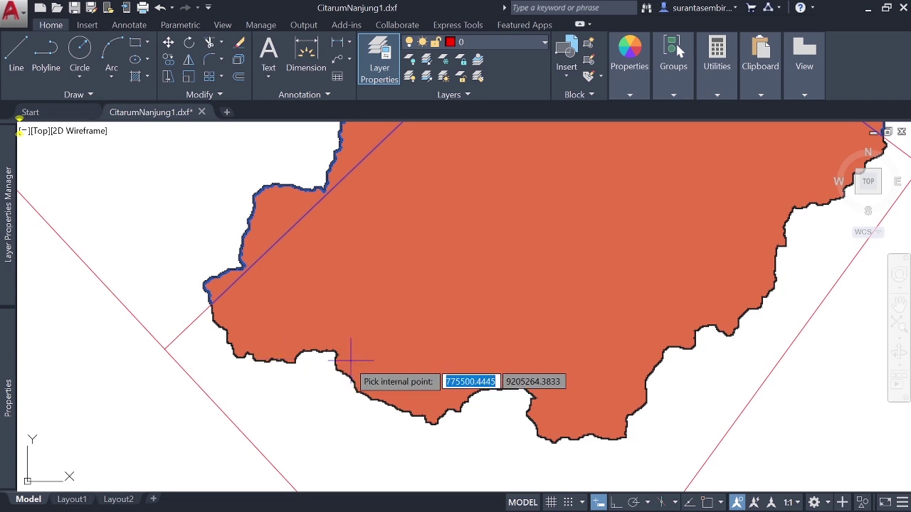
scroll(128, 356, down, 3)
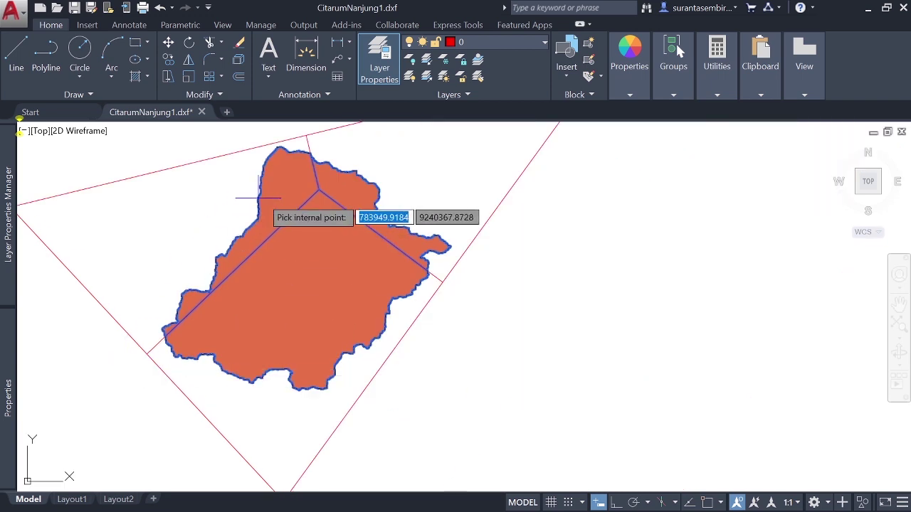
scroll(549, 321, down, 2)
scroll(435, 238, up, 2)
scroll(427, 235, down, 2)
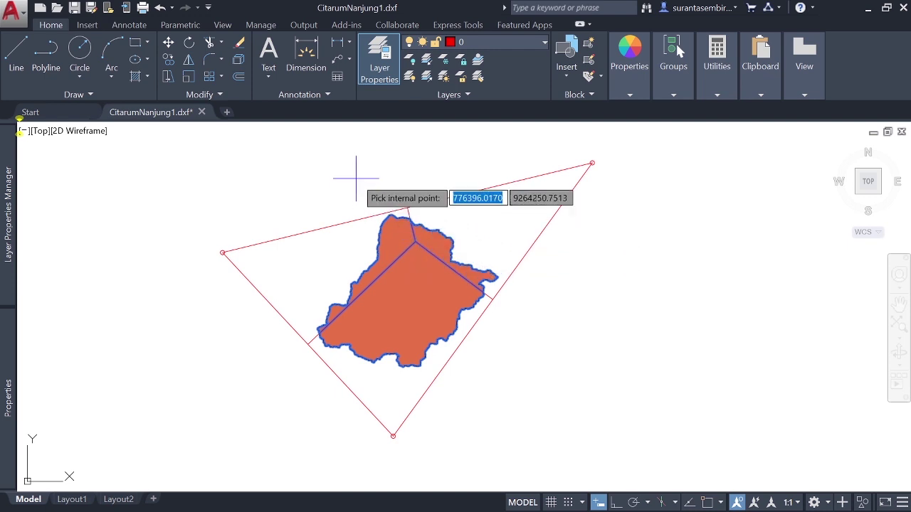
key(Return)
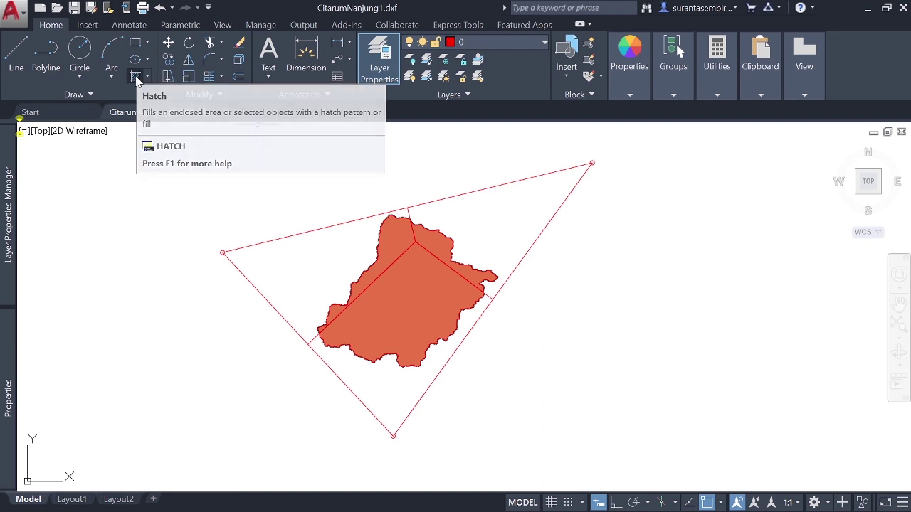
Fill the top-right region with a SOLID hatch in green 19,155,72.
click(137, 80)
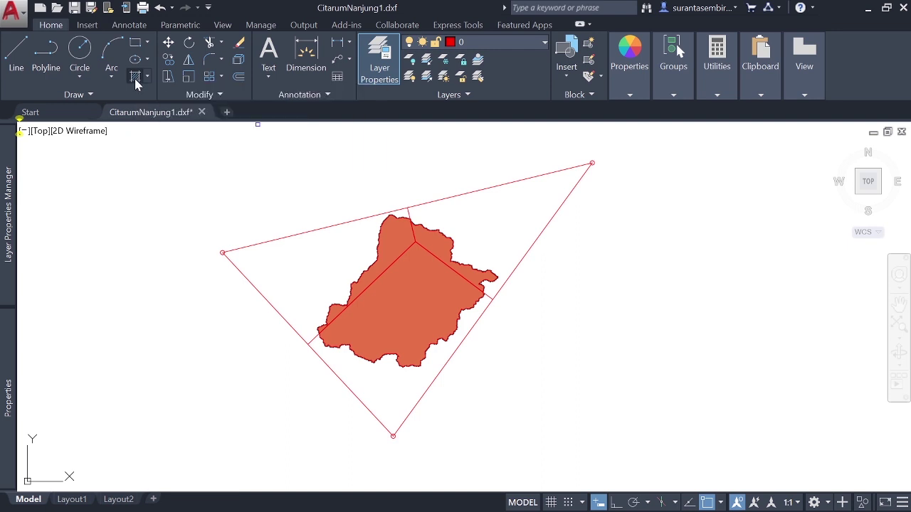
click(134, 74)
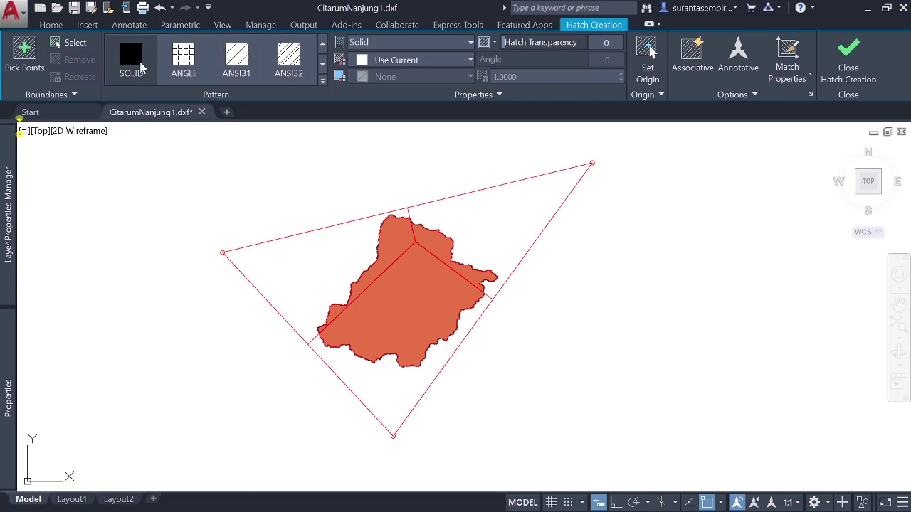
click(408, 61)
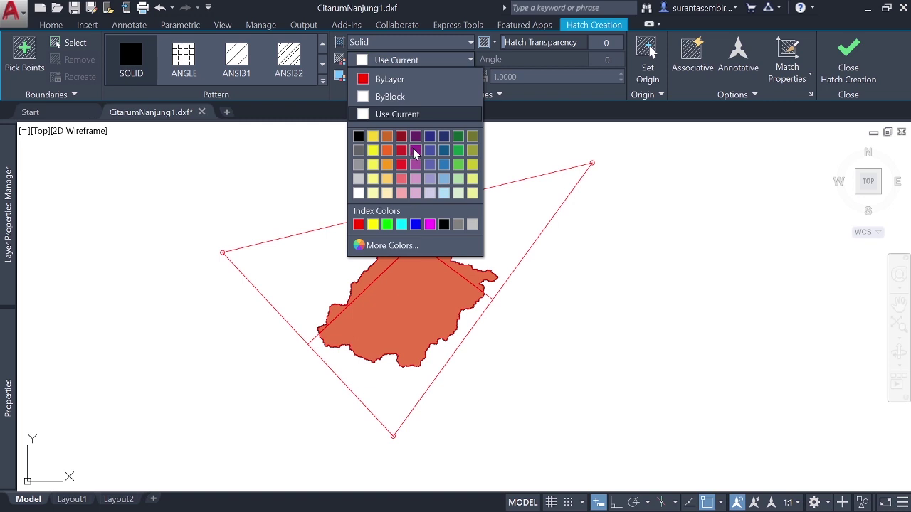
click(459, 151)
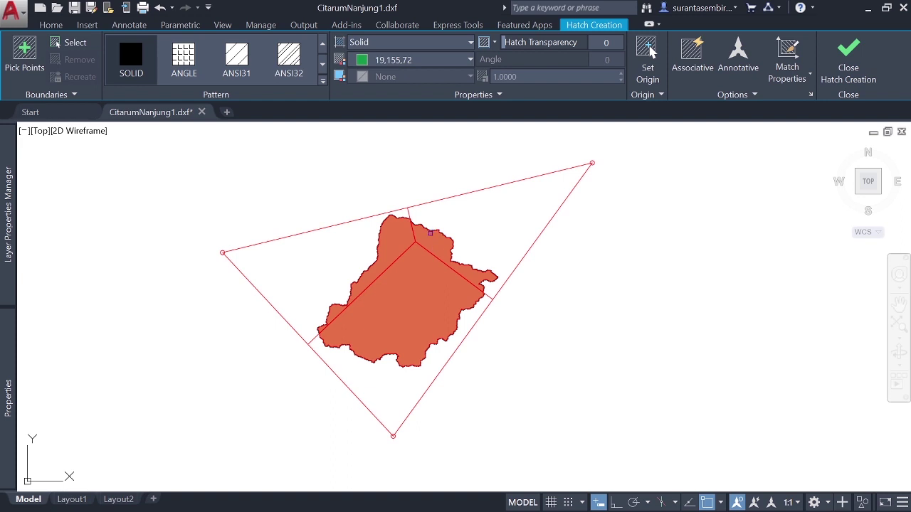
click(430, 233)
key(Return)
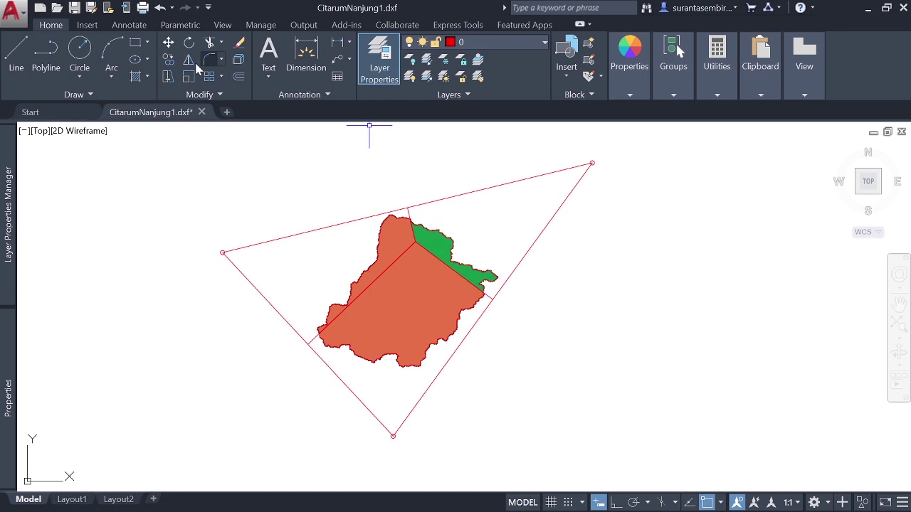
Fill the upper-left region with a solid yellow 241,235,31 hatch.
click(141, 80)
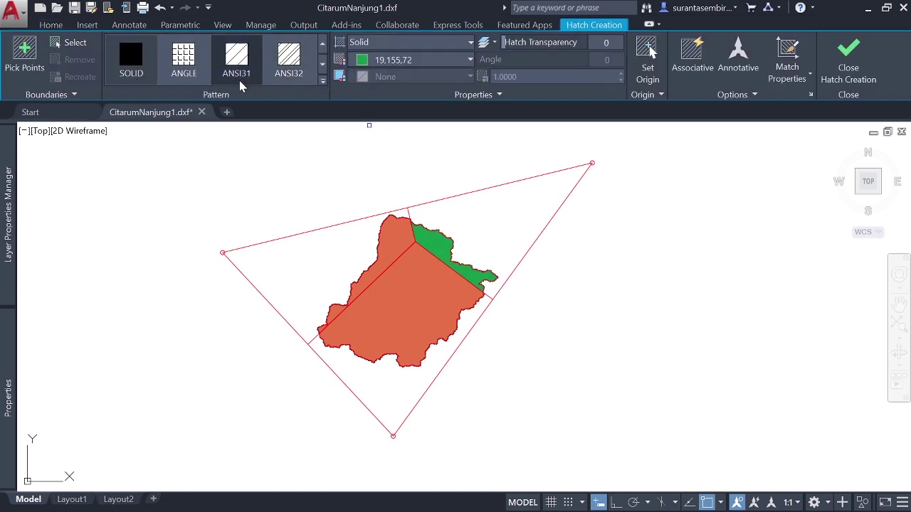
click(469, 61)
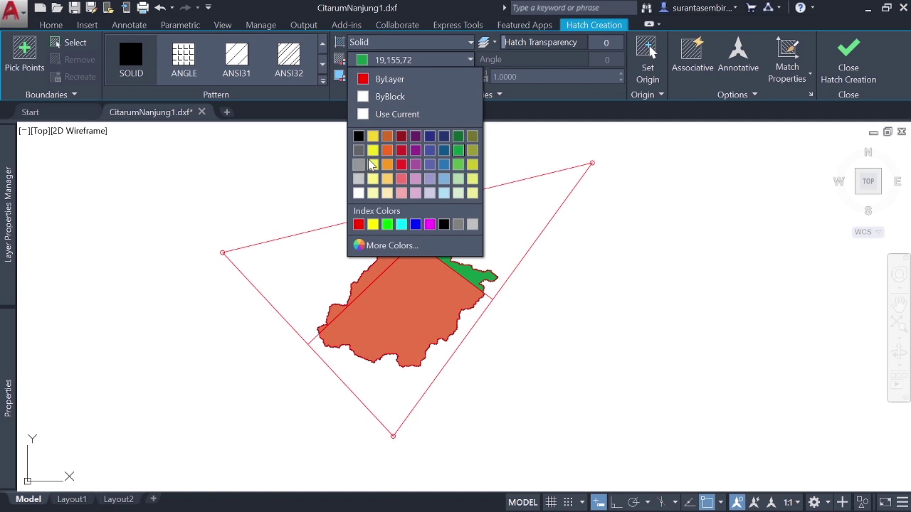
click(373, 150)
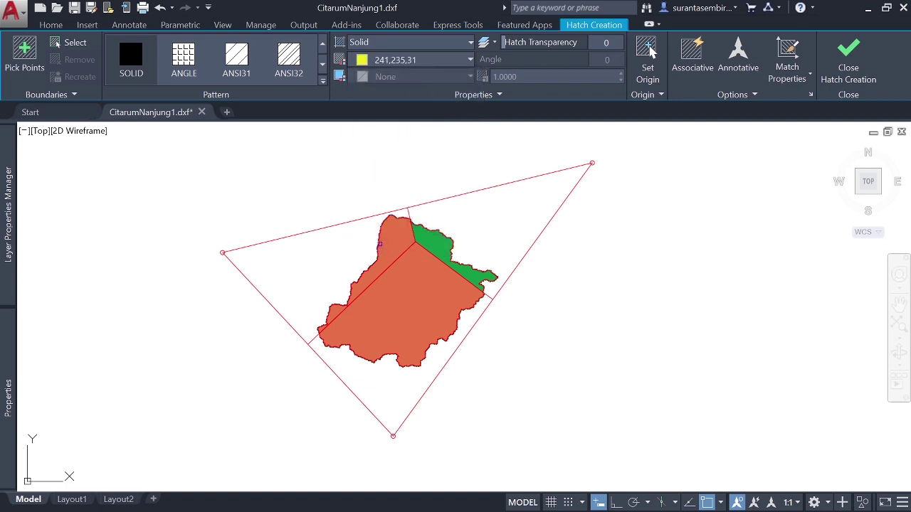
click(379, 244)
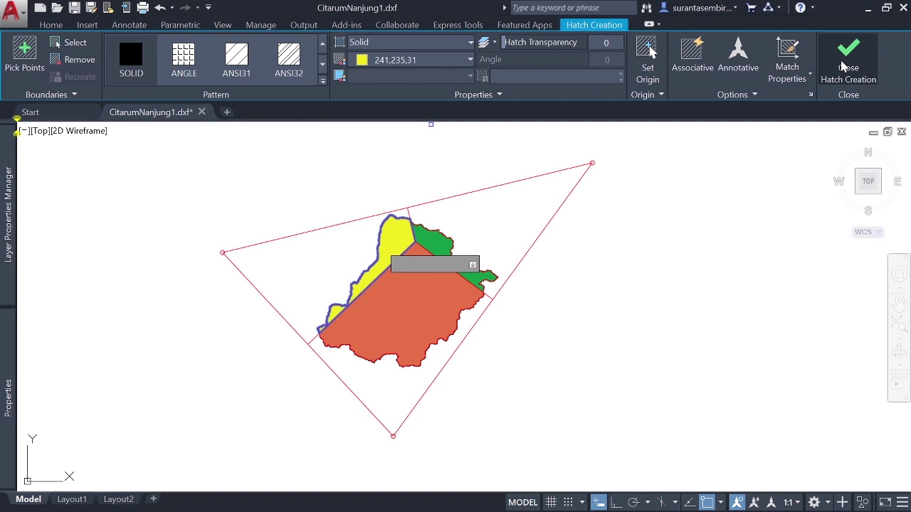
click(844, 67)
Fill the large lower region with a solid red 237,31,36 hatch.
click(140, 79)
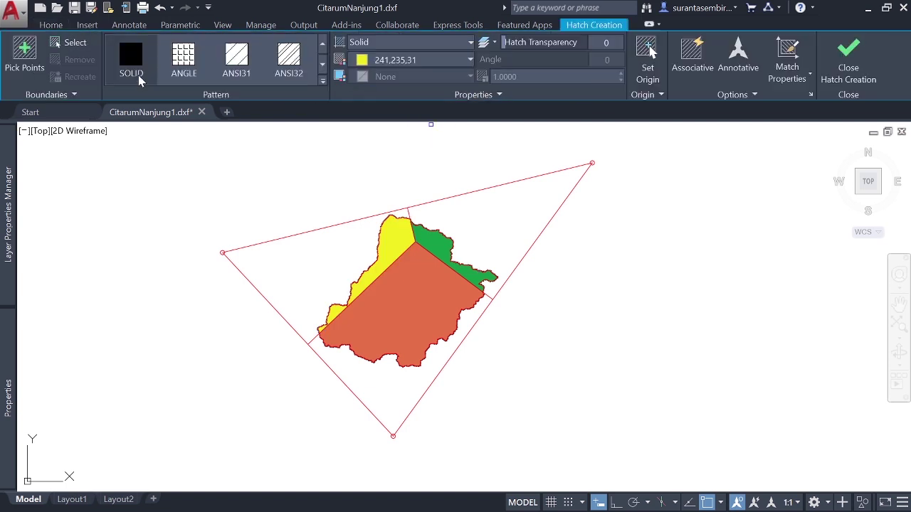
click(447, 67)
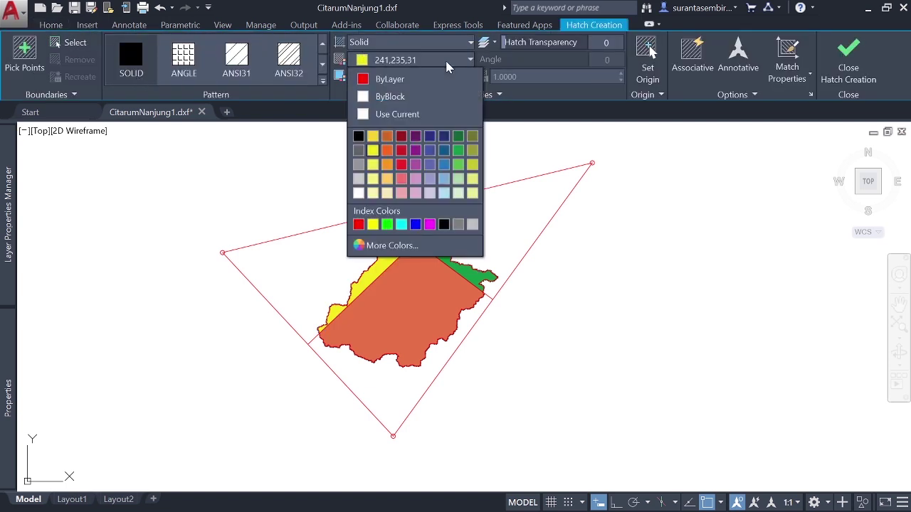
click(402, 151)
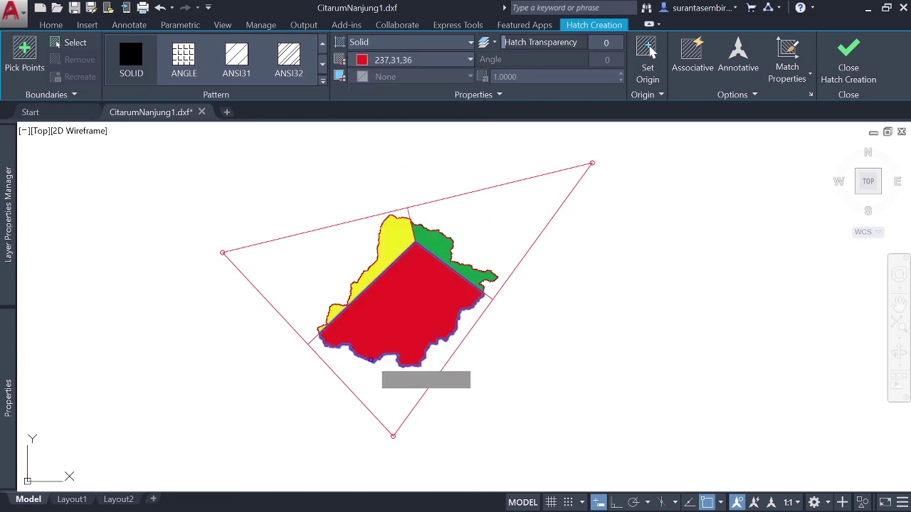
click(849, 57)
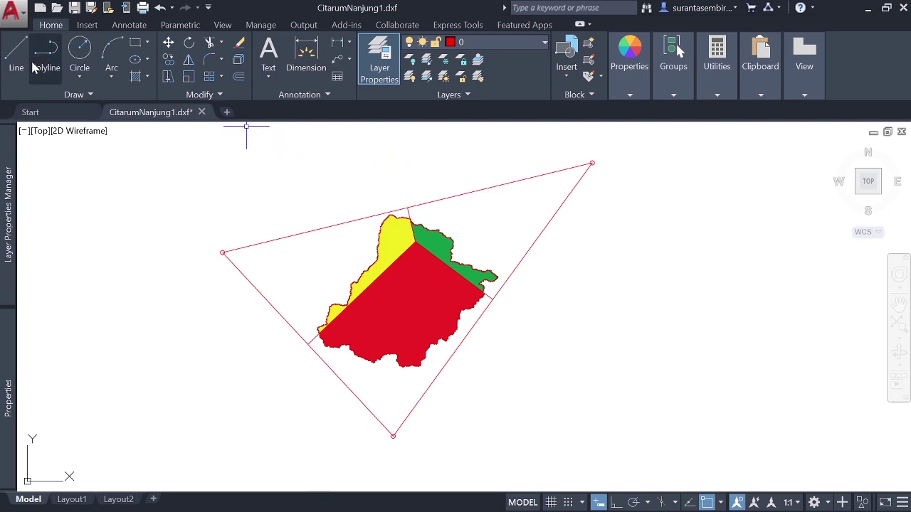
Read the Properties Area of the green, yellow and red polygons, then zoom to the drawing's extents.
click(54, 24)
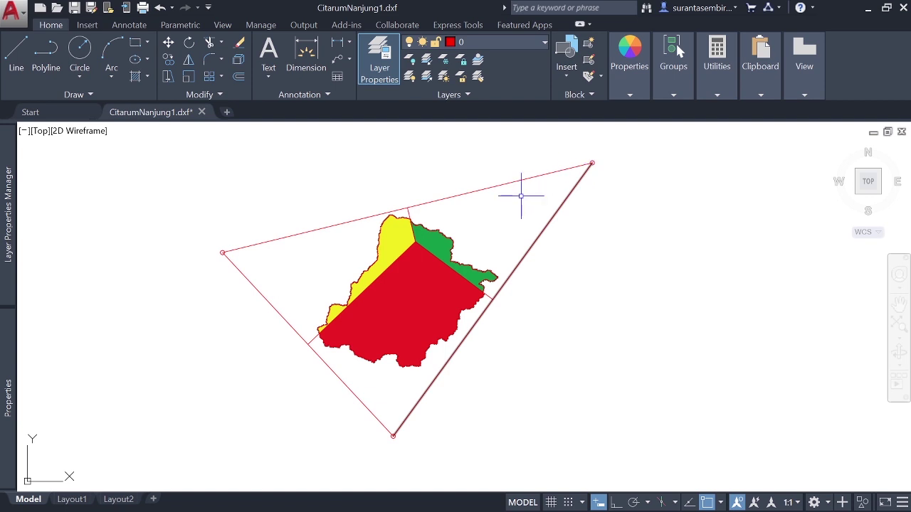
click(437, 231)
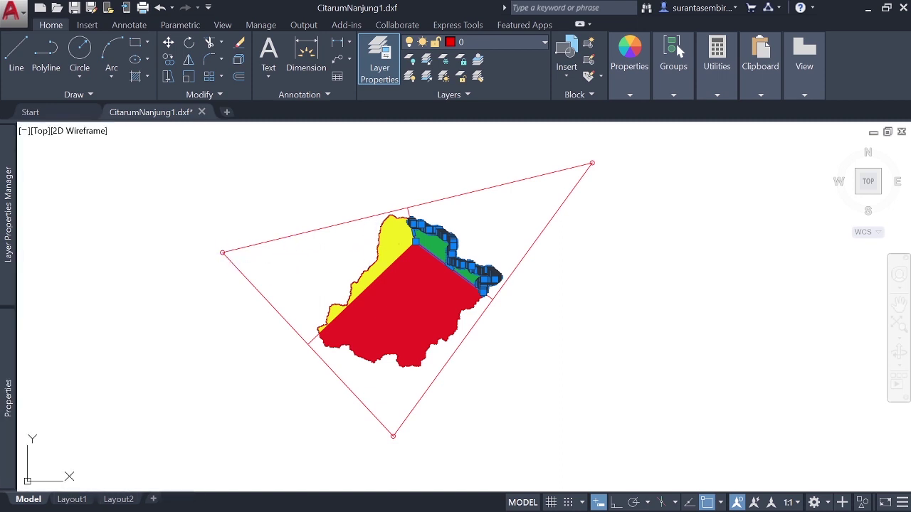
key(Escape)
click(381, 241)
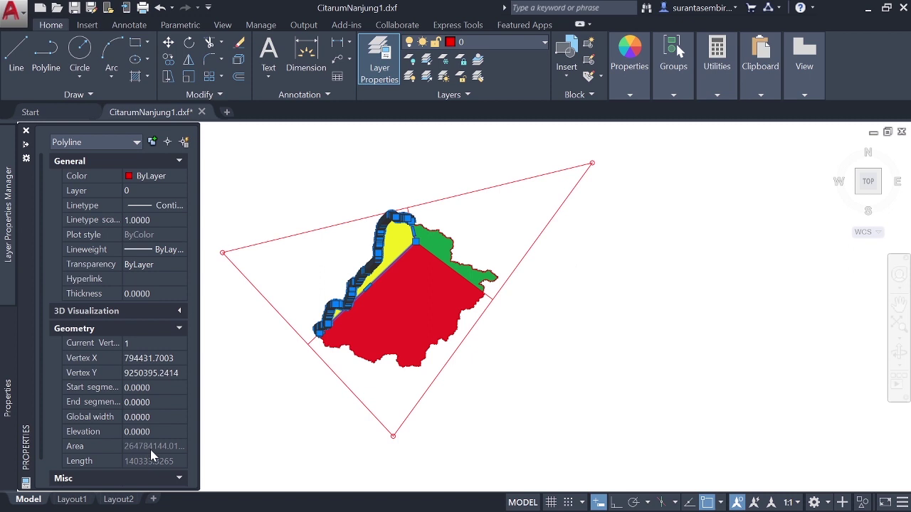
key(Escape)
click(370, 360)
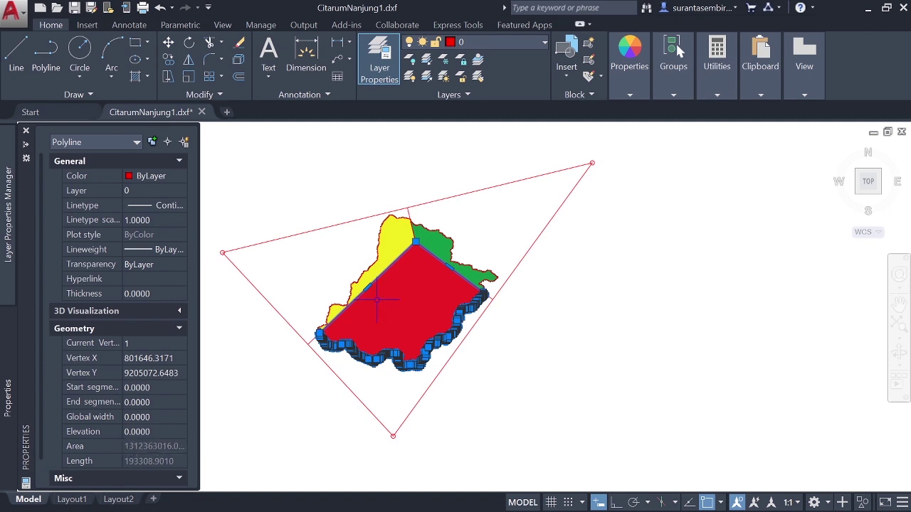
key(Escape)
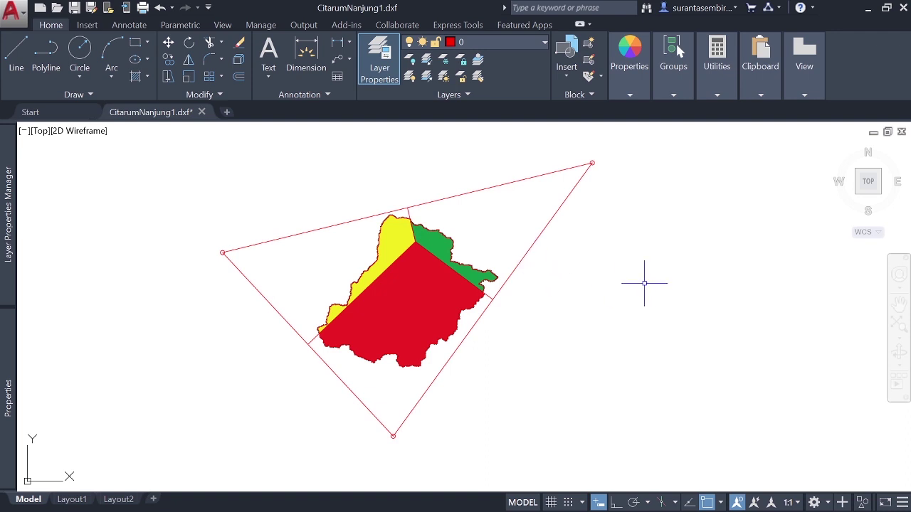
click(900, 326)
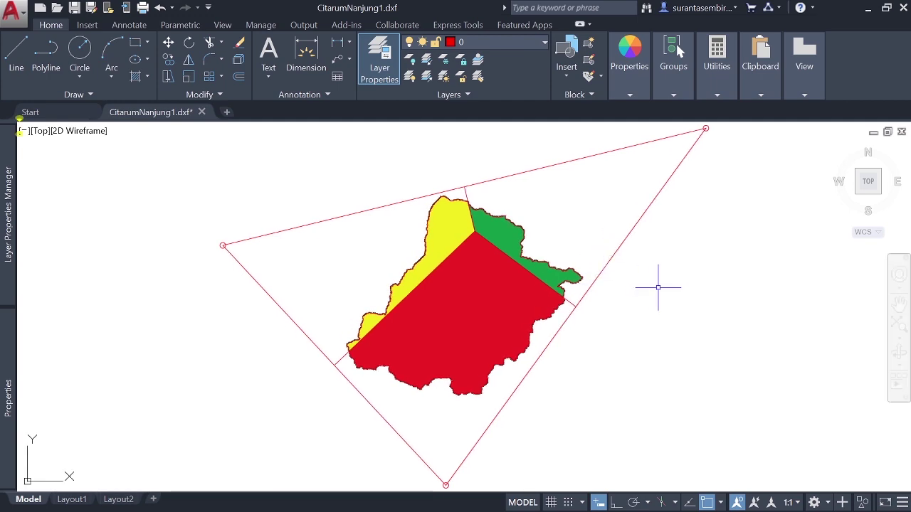